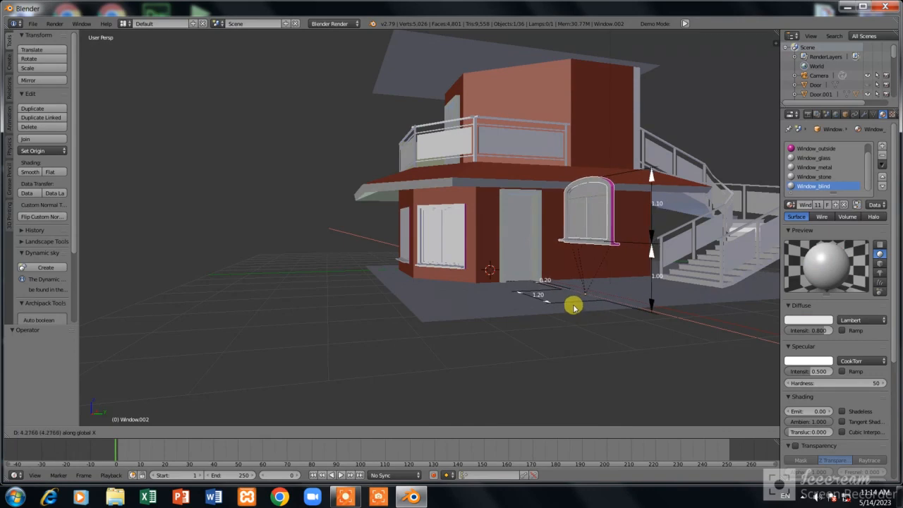
Move the arched window 4.73 along X out of the house wall and raise it 1.488 along Z.
left_click(586, 322)
scroll(587, 303, "up", 3)
scroll(592, 282, "down", 4)
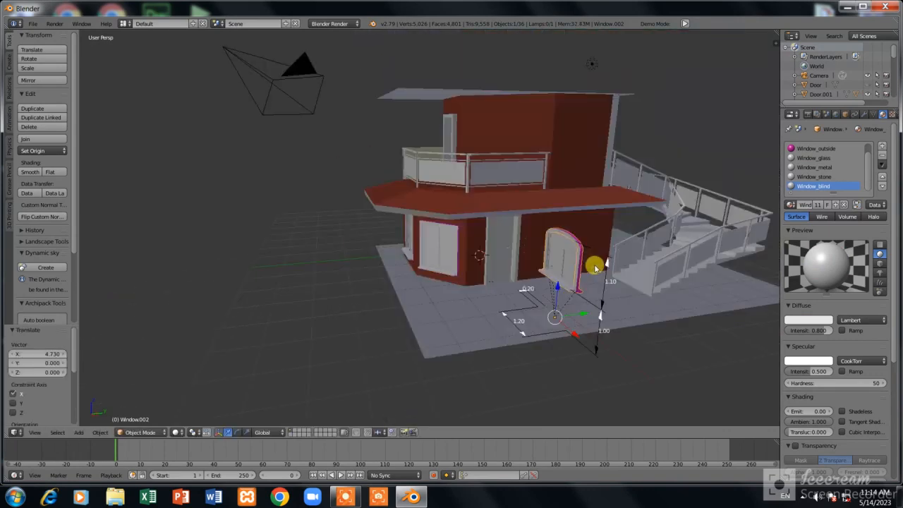
scroll(595, 262, "up", 5)
key("g")
key("z")
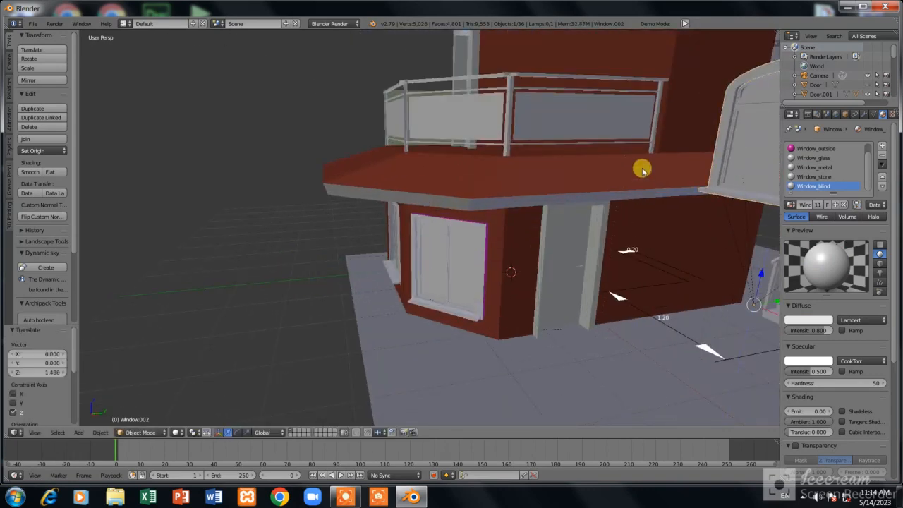
left_click(641, 169)
scroll(650, 168, "down", 4)
scroll(652, 167, "up", 4)
In front view, shift the arched window -2.879 along X and raise it 1.164 along Z to upper-floor height.
key("KP_1")
scroll(646, 173, "down", 3)
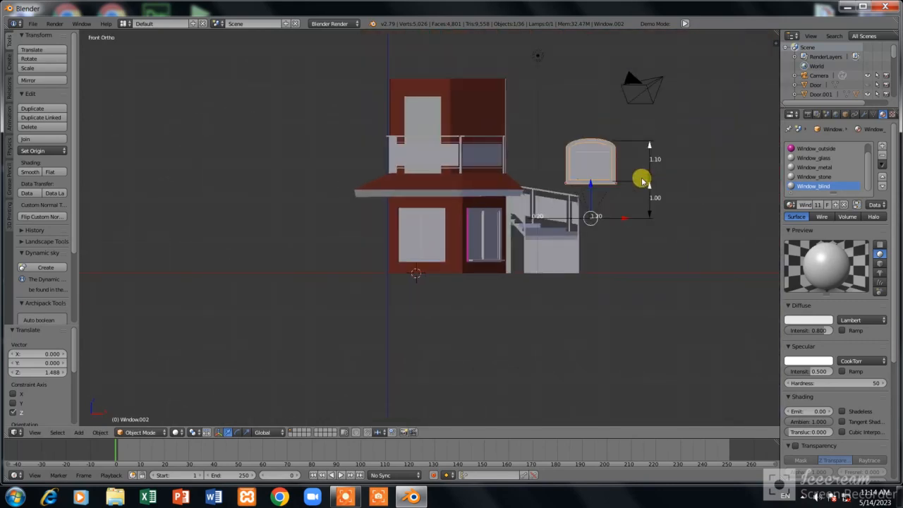
scroll(641, 177, "up", 6)
key("g")
key("x")
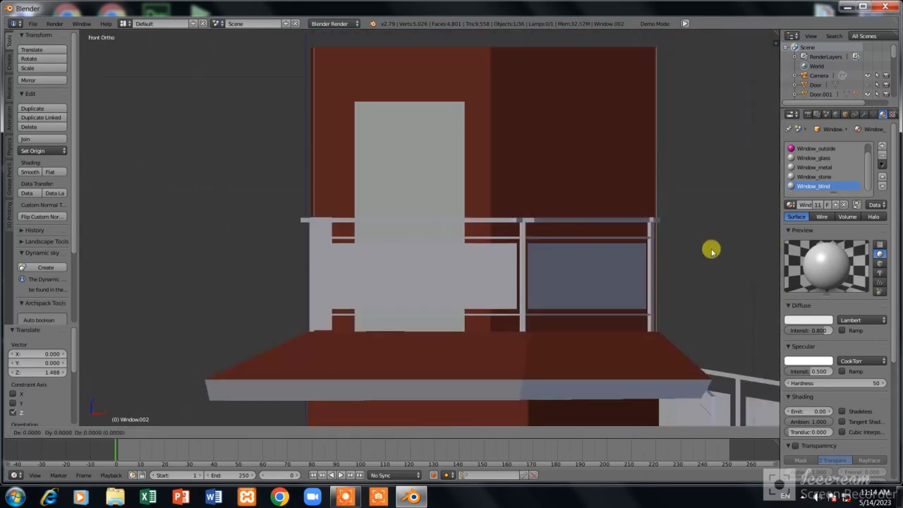
left_click(395, 229)
key("g")
key("z")
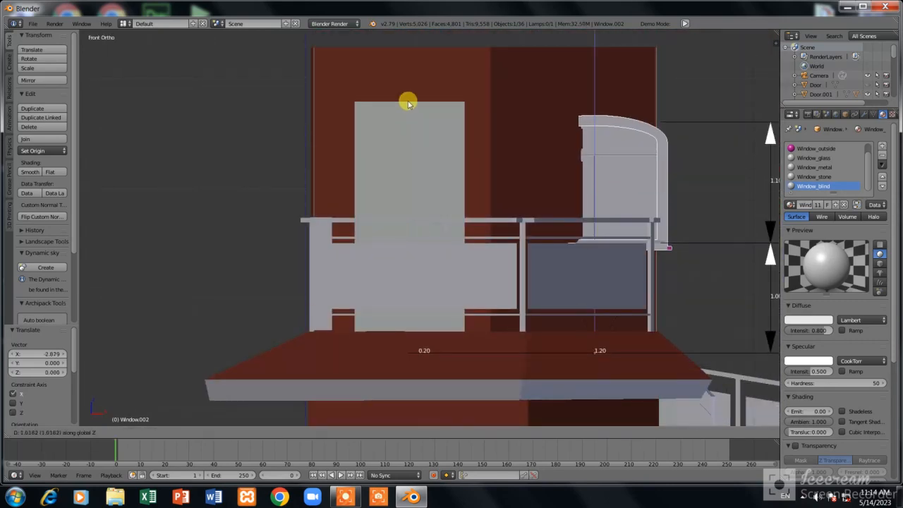
left_click(407, 99)
Move the arched window -0.246 along Y and then another -0.835 along Y, checking it in top view.
key("g")
key("y")
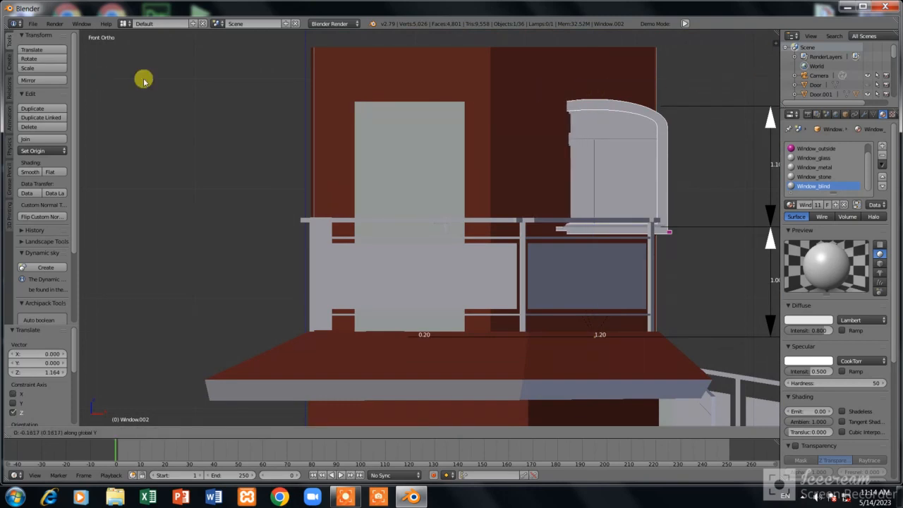
left_click(383, 73)
key("KP_7")
scroll(488, 177, "down", 3)
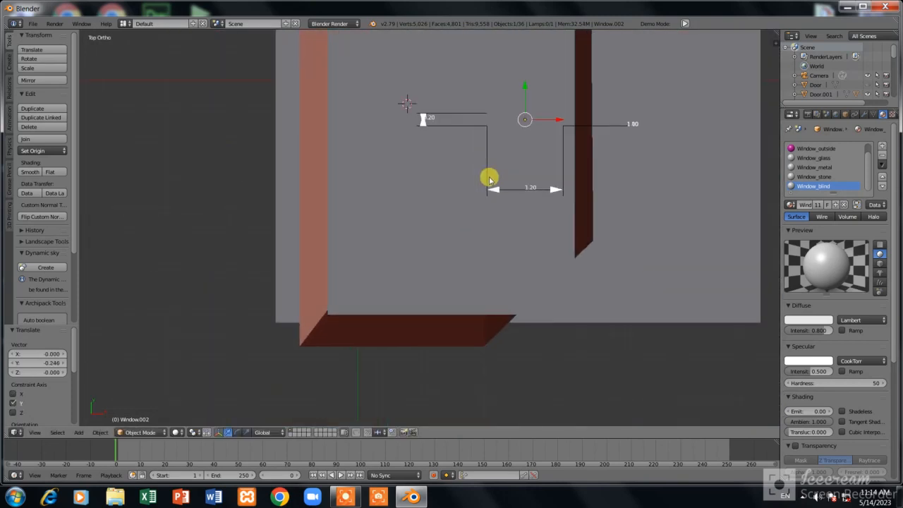
key("g")
key("y")
left_click(495, 236)
In front view, shift the arched window -0.159 along X over the dark slanted wall section of the upper floor.
key("KP_1")
scroll(542, 174, "up", 3)
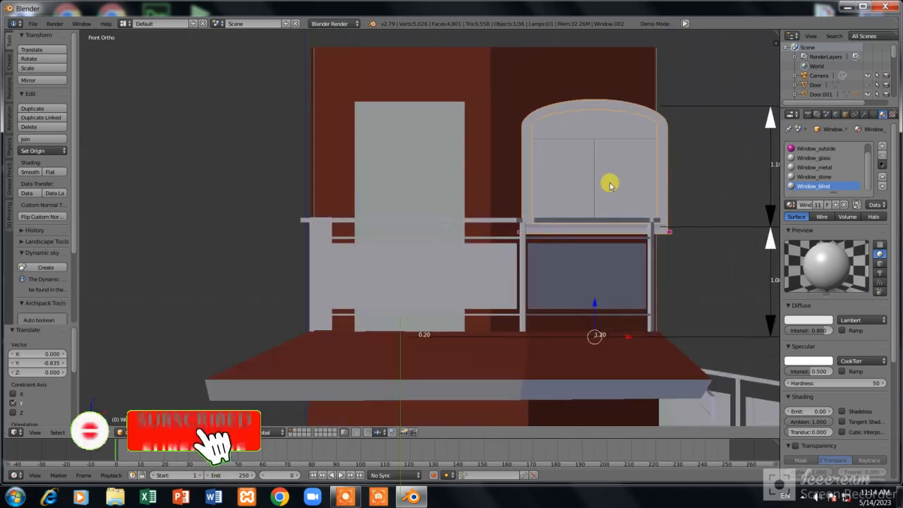
scroll(625, 187, "down", 2)
scroll(625, 188, "up", 1)
key("g")
key("x")
left_click(623, 192)
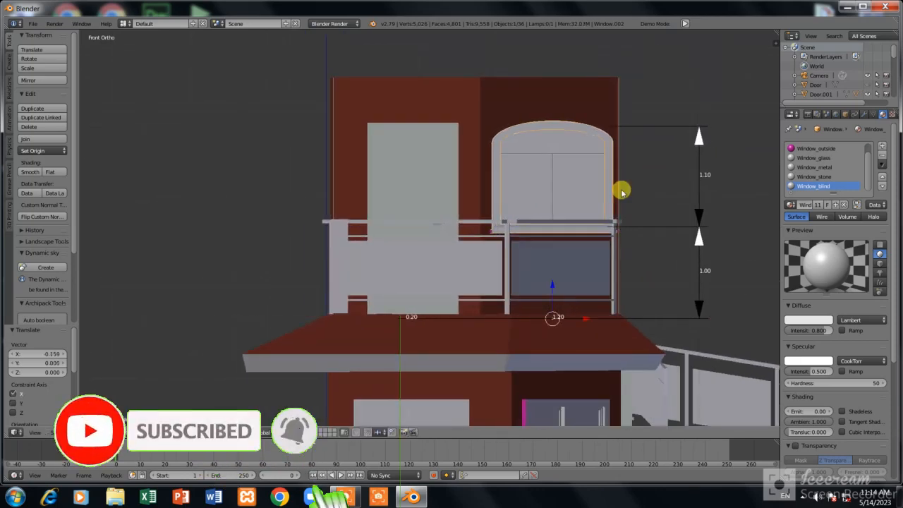
Reduce the arched window to 1.05 high and 0.95 wide, and shift it -0.254 along X.
left_click_drag(699, 137, 698, 145)
middle_click_drag(698, 146, 687, 200)
left_click_drag(596, 321, 572, 319)
In wireframe top view, rotate the arched window 54.8° about Z to match the upper floor's slanted wall.
key("KP_7")
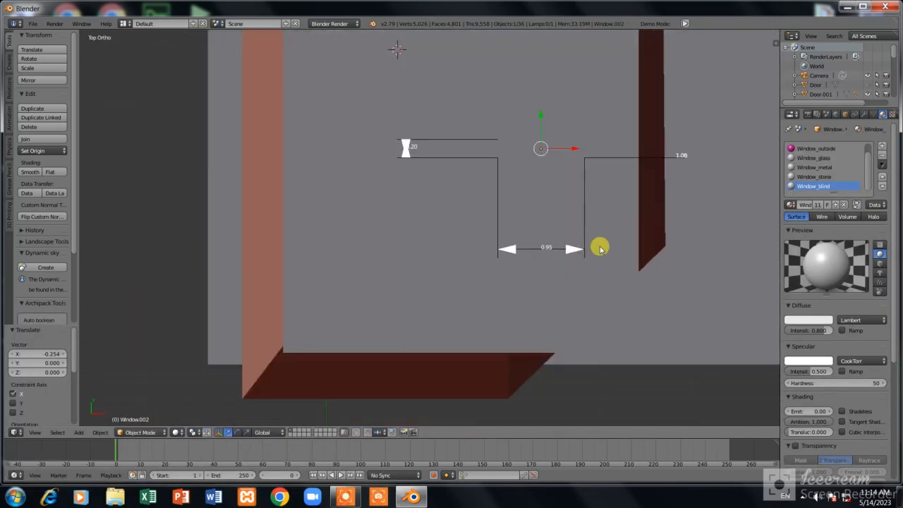
key("z")
scroll(617, 258, "up", 2)
scroll(651, 271, "up", 8, "shift")
key("r")
key("z")
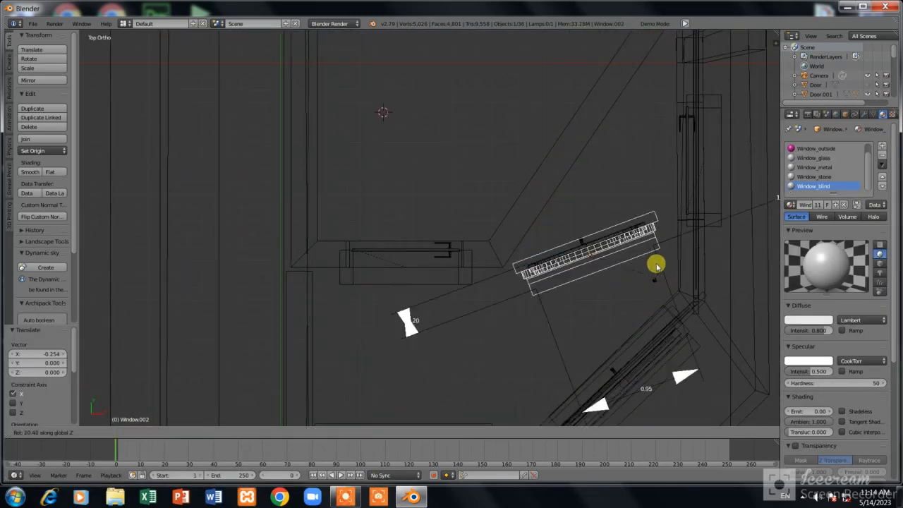
left_click(652, 241)
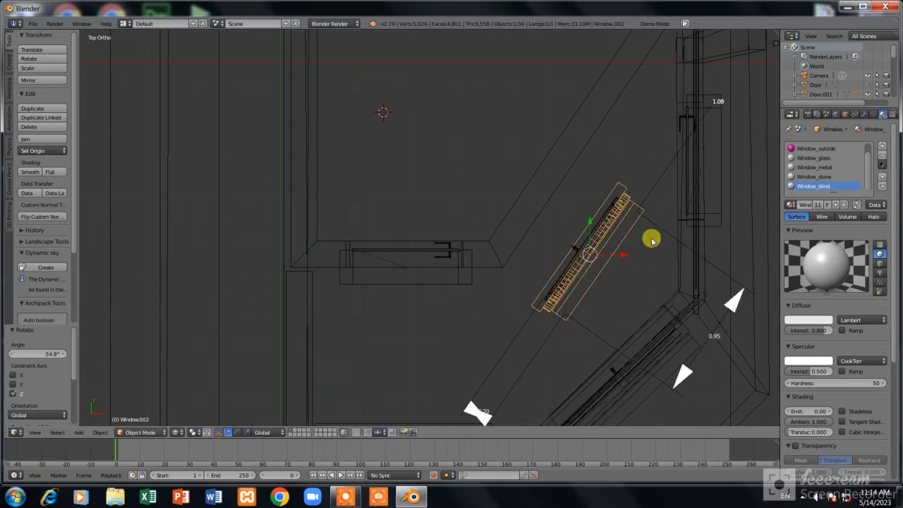
Move the arched window 0.535 along Y toward the slanted upper wall.
key("g")
key("y")
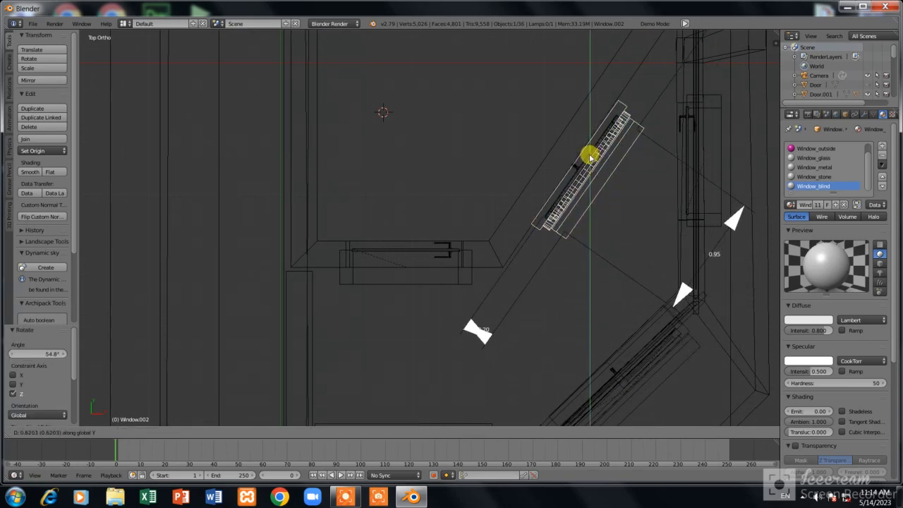
left_click(653, 218)
key("t")
key("t")
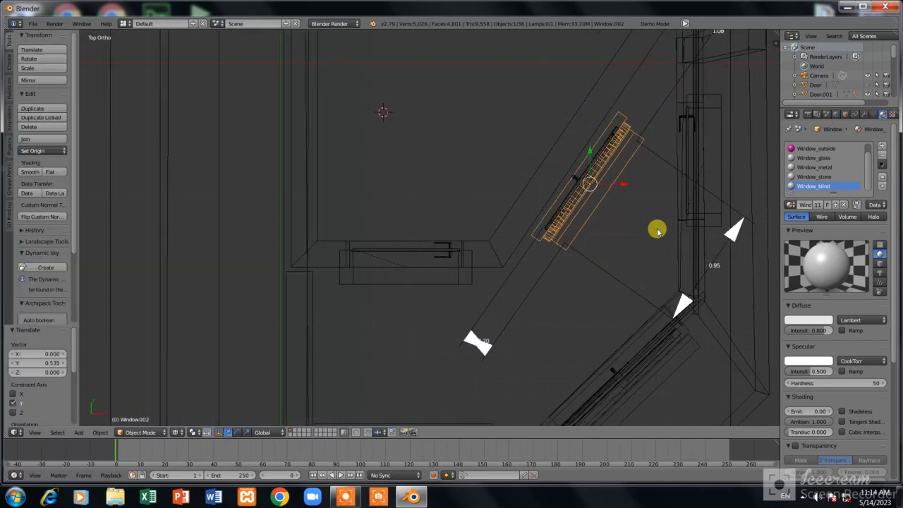
Rotate the arched window a further 0.768° about Z and move it 0.16 along Y into the slanted wall.
key("r")
key("z")
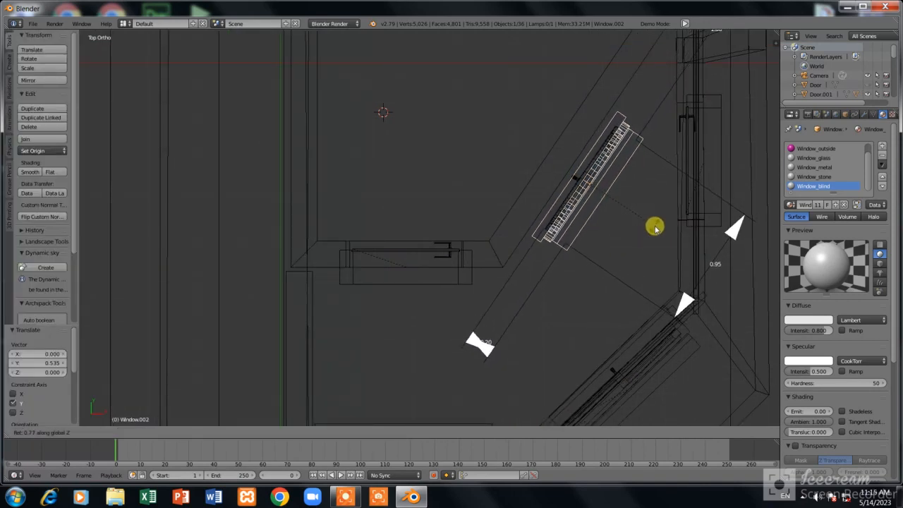
left_click(656, 225)
key("g")
key("y")
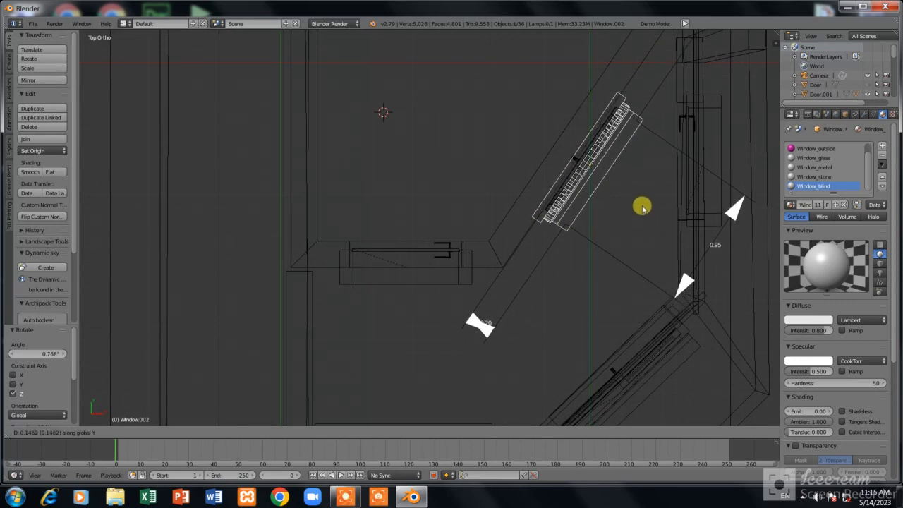
left_click(643, 205)
In solid shading, edit the upper-floor wall's mesh and knife-cut the outline of the arched window into it.
key("z")
middle_click_drag(643, 205, 724, 153)
middle_click_drag(684, 182, 673, 190)
right_click(711, 129)
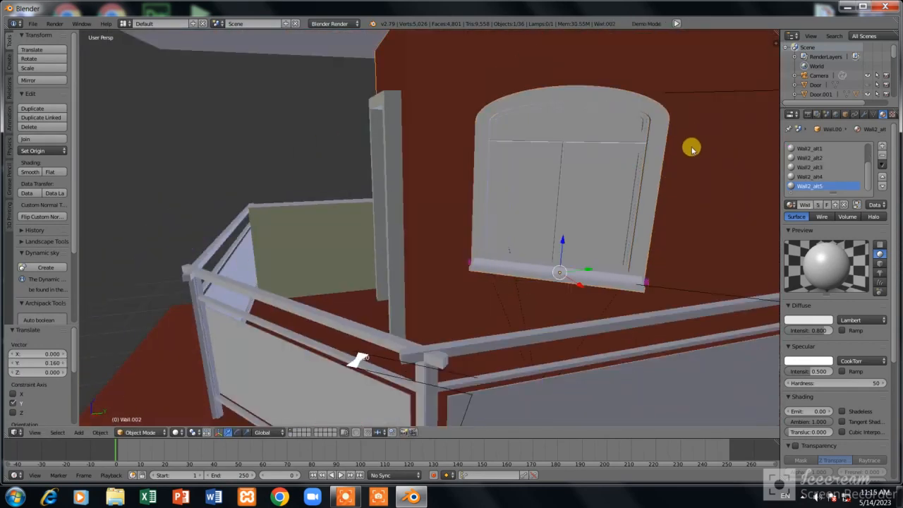
middle_click_drag(692, 148, 489, 209)
key("Tab")
left_click(28, 268)
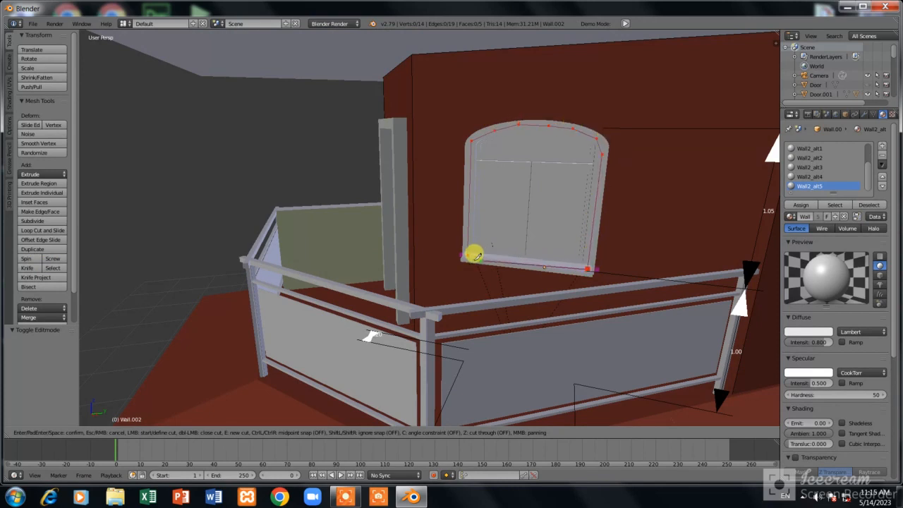
key("Return")
Delete the wall face inside the arched cut and return to Object Mode.
right_click(538, 173)
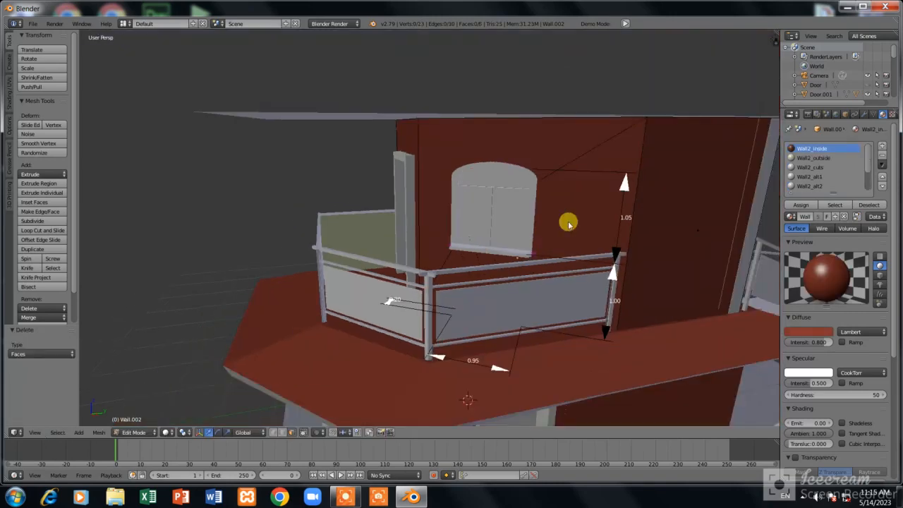
key("Tab")
scroll(434, 286, "down", 5)
scroll(482, 263, "down", 3)
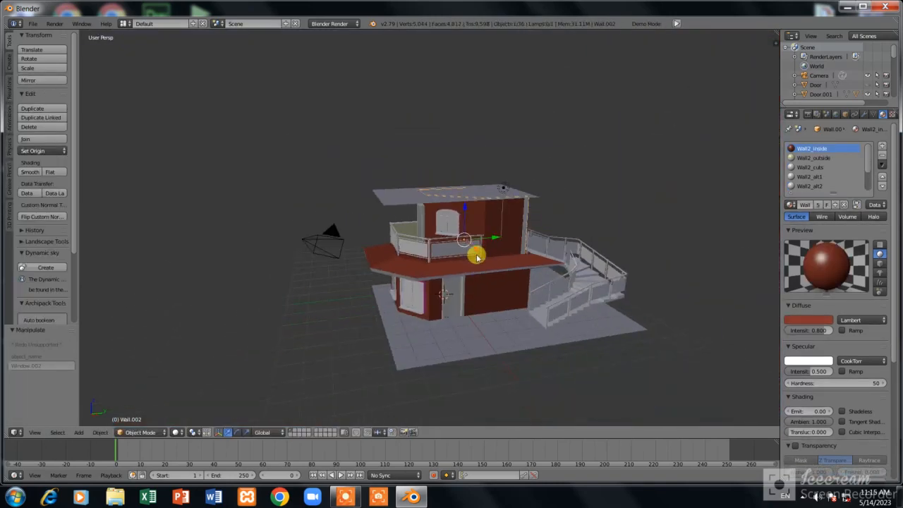
Examine the roof plane and the whole house from several angles.
middle_click_drag(474, 252, 405, 177)
right_click(397, 196)
scroll(426, 290, "down", 1)
scroll(426, 289, "up", 3)
key("KP_4")
key("KP_4")
key("KP_4")
key("KP_4")
key("KP_4")
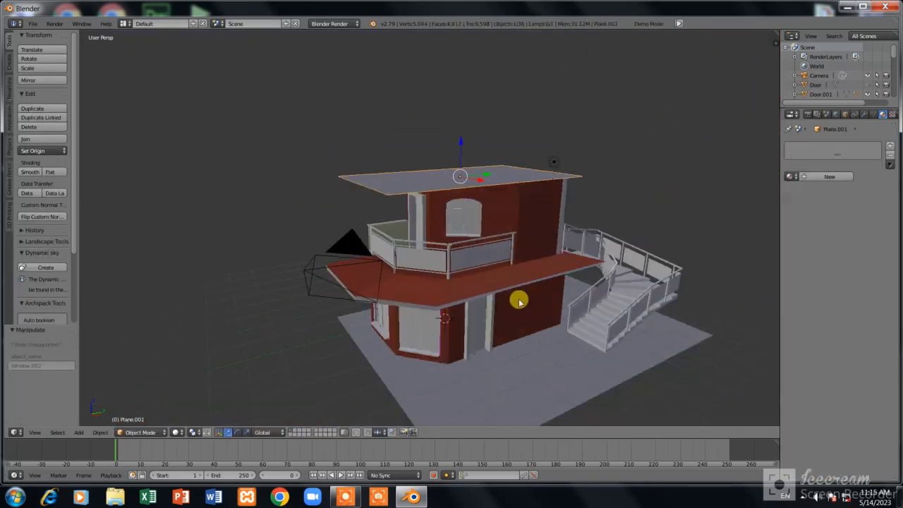
key("KP_6")
key("KP_6")
key("KP_6")
key("KP_6")
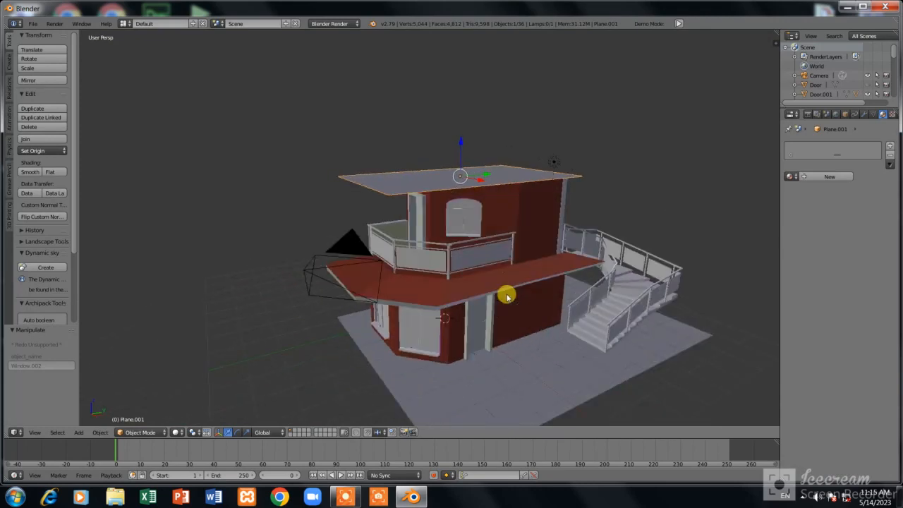
key("KP_2")
key("KP_4")
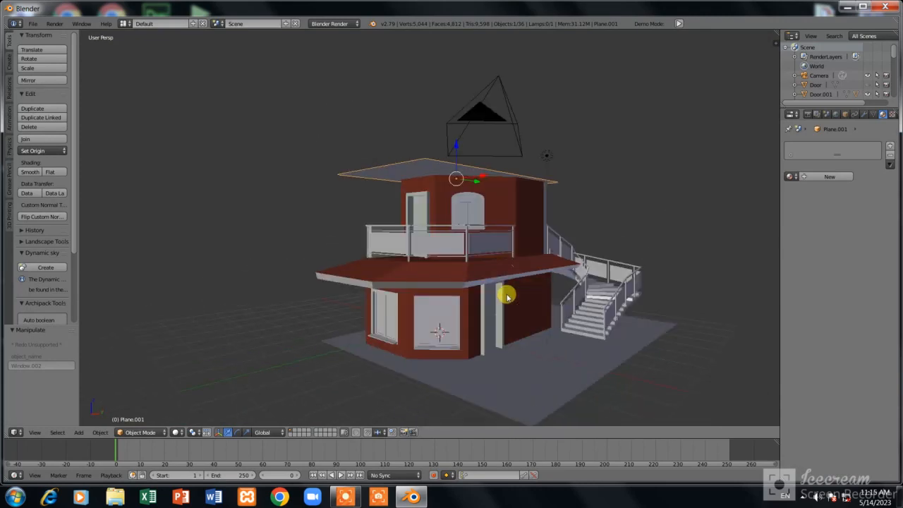
scroll(527, 184, "up", 2)
scroll(544, 225, "down", 1)
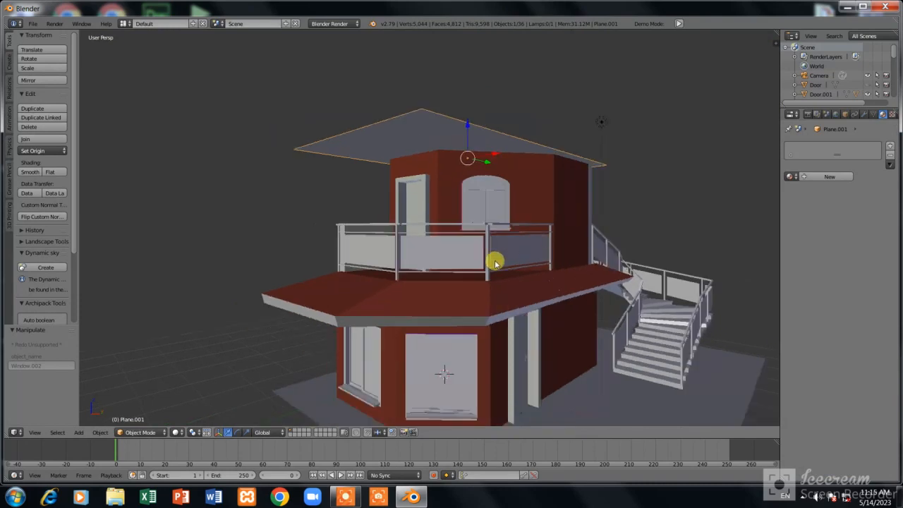
Inspect the diffuse colour of the lower wall's Wall2_outside material and reselect Wall2_inside.
right_click(499, 311)
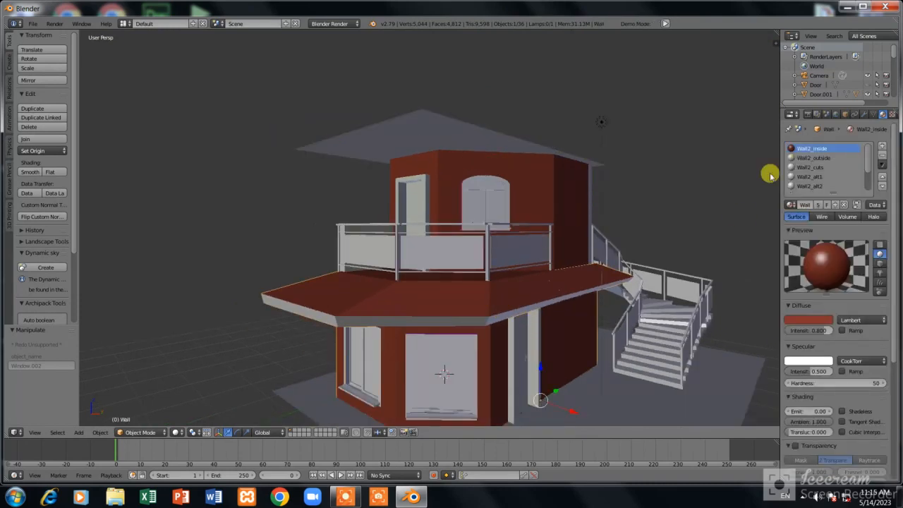
left_click(813, 157)
left_click(805, 319)
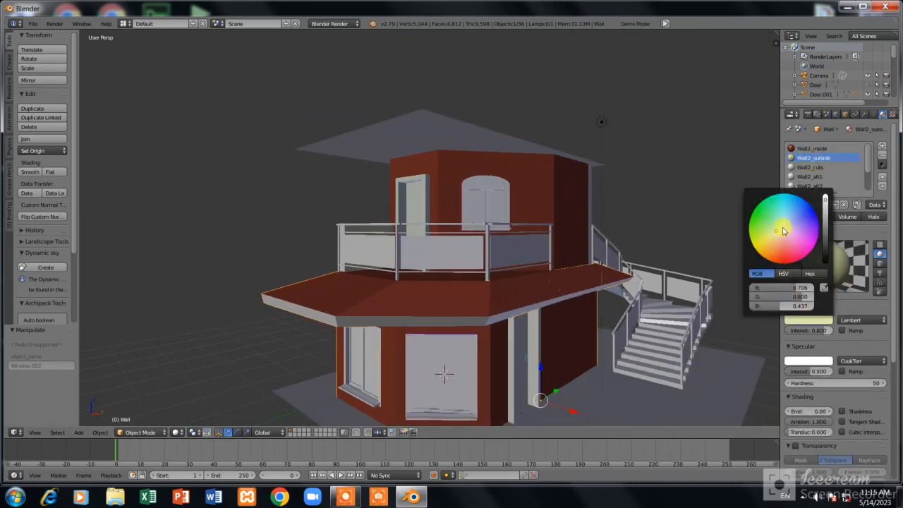
left_click(810, 148)
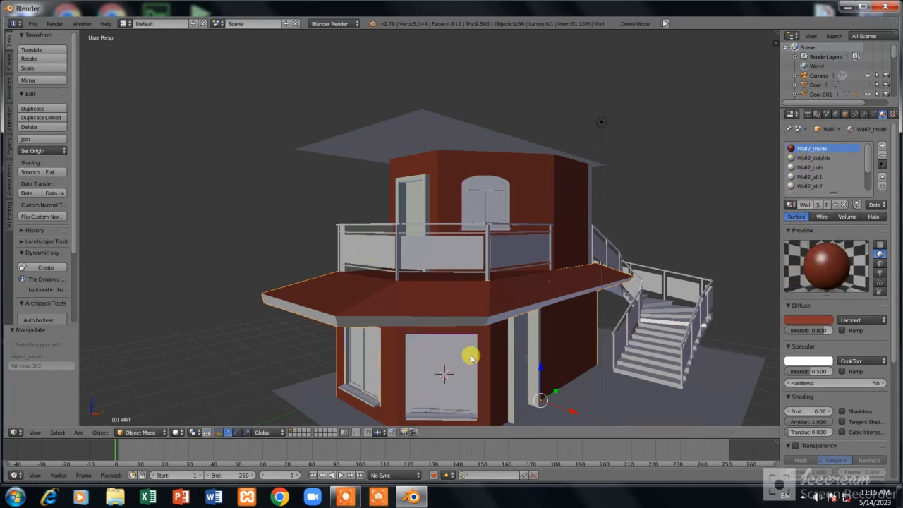
Try adding an Archipack 120x110 flat 2 round window and moving it 3.356 along X.
key("shift+a")
mouse_move(444, 335)
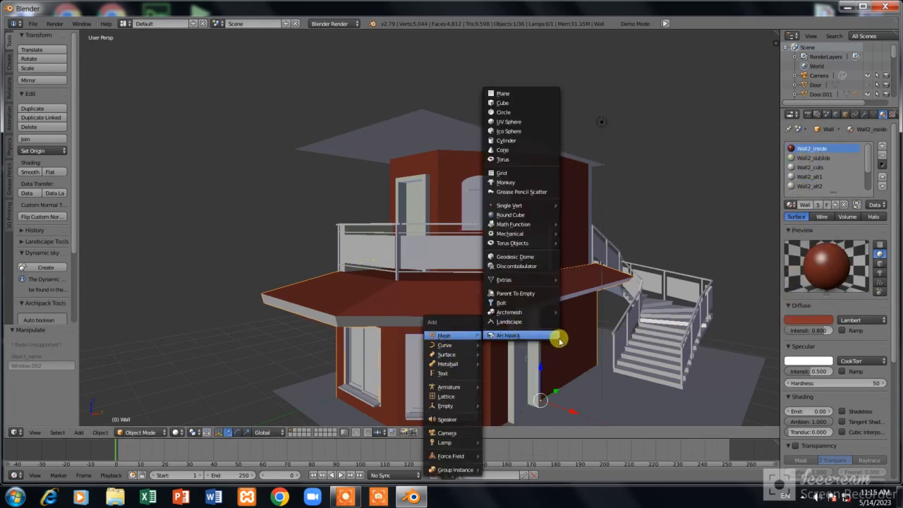
mouse_move(559, 340)
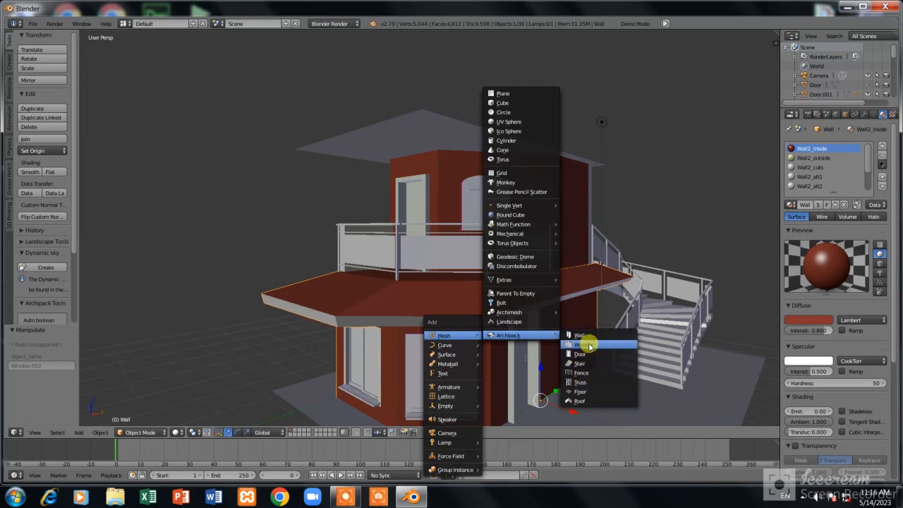
left_click(590, 345)
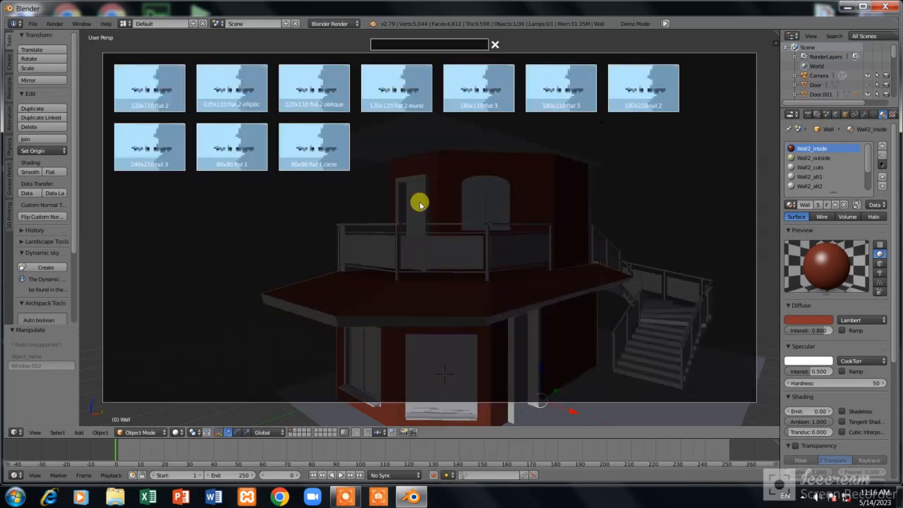
left_click(395, 104)
left_click(620, 354)
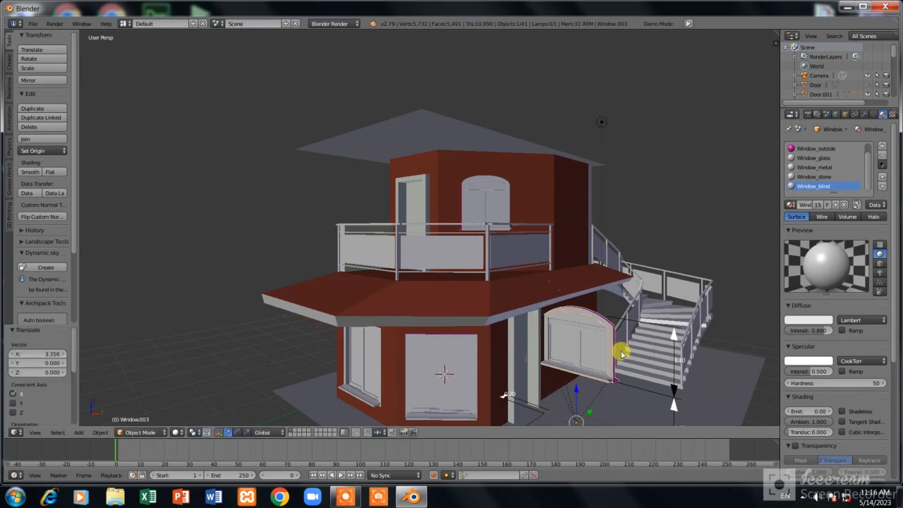
key("ctrl+z")
Add an Archipack 80x80 flat 1 circle window and move it 4.141 along X, clear of the house.
key("shift+a")
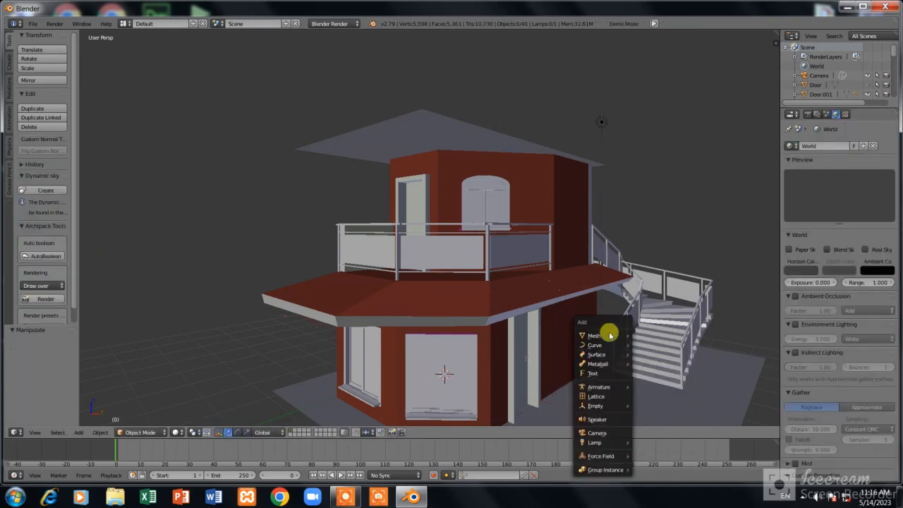
mouse_move(617, 338)
mouse_move(679, 337)
left_click(727, 344)
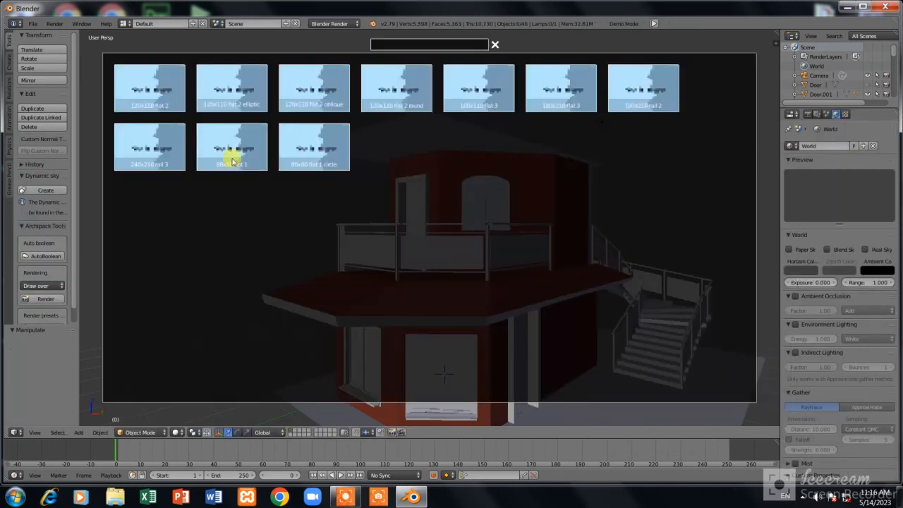
left_click(323, 131)
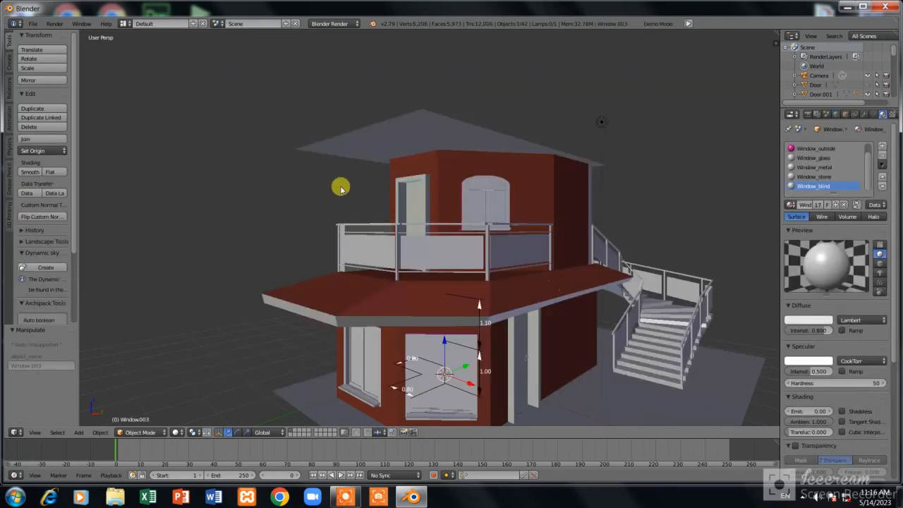
key("g")
key("x")
left_click(526, 337)
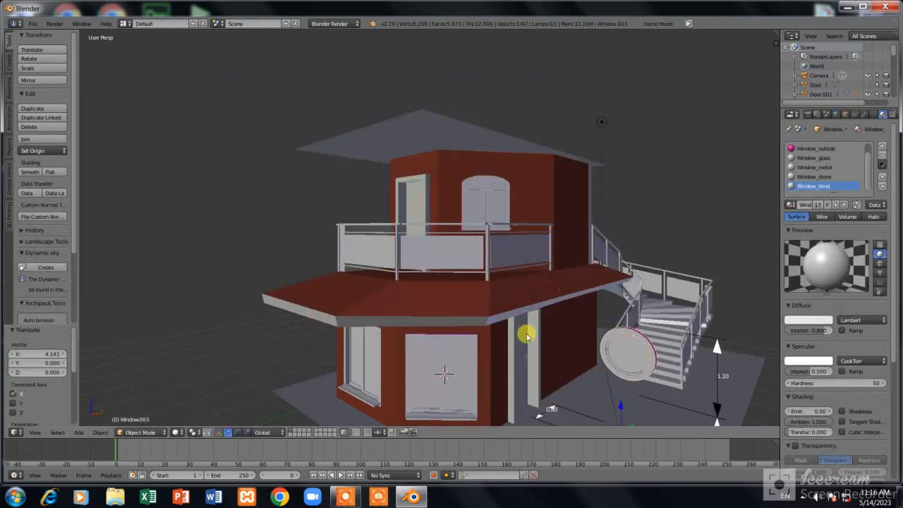
Rotate the circle window 90° about Z and raise it 2.619 along Z to the upper storey.
type("r")
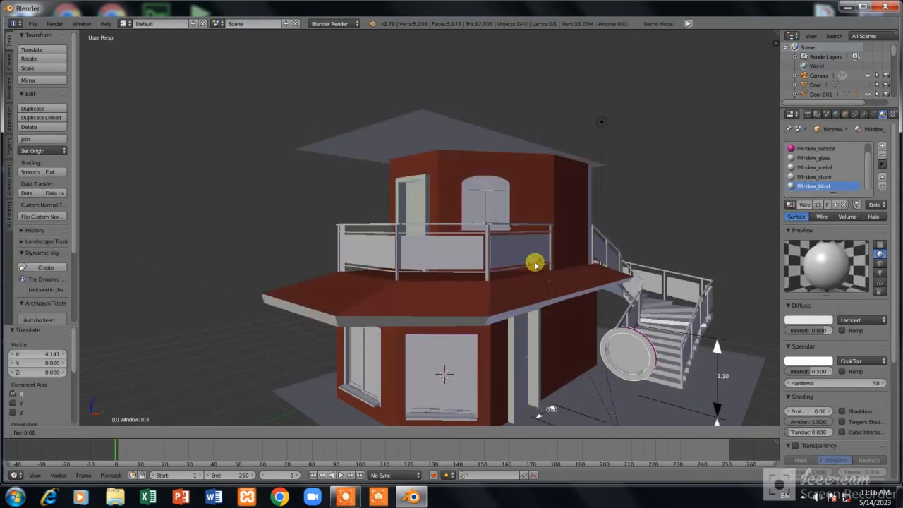
type("z90")
key("Return")
key("KP_1")
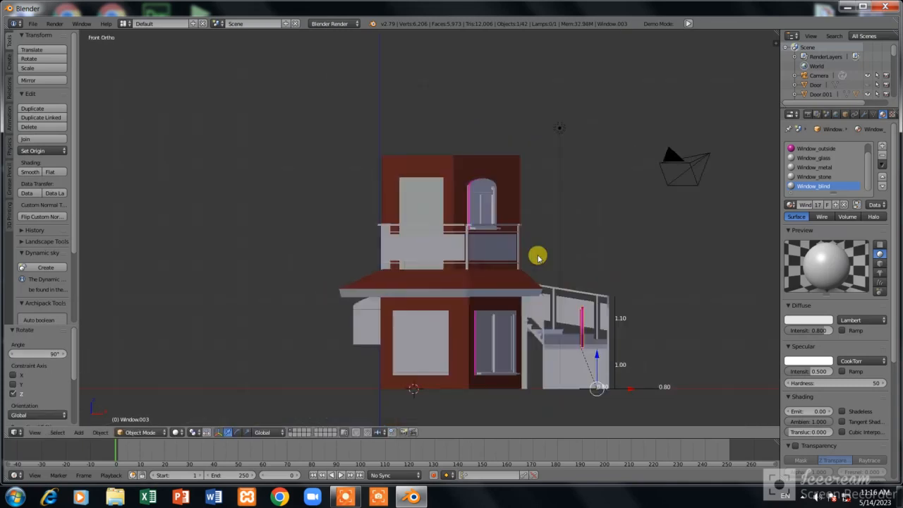
key("KP_3")
key("g")
key("z")
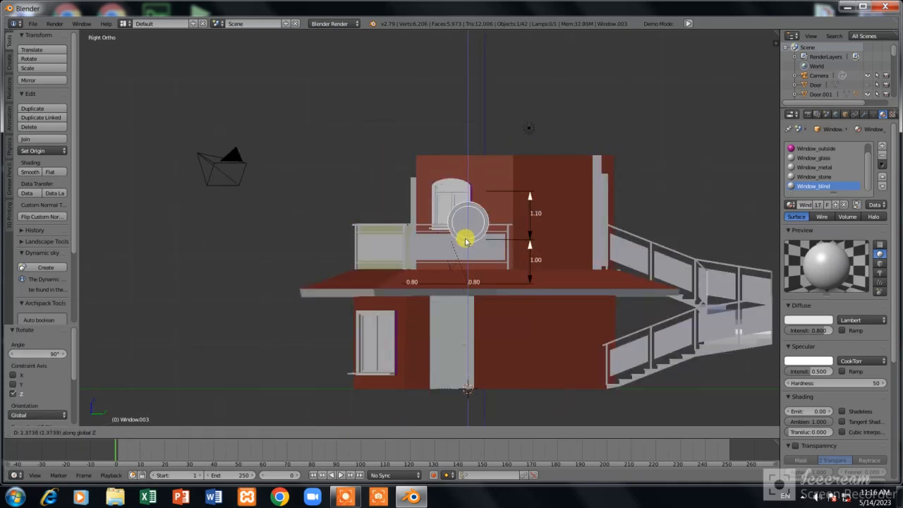
left_click(466, 236)
Move the circle window 2.108 along Y and -1.432 along X so it sits in the upper storey's side wall.
key("g")
key("x")
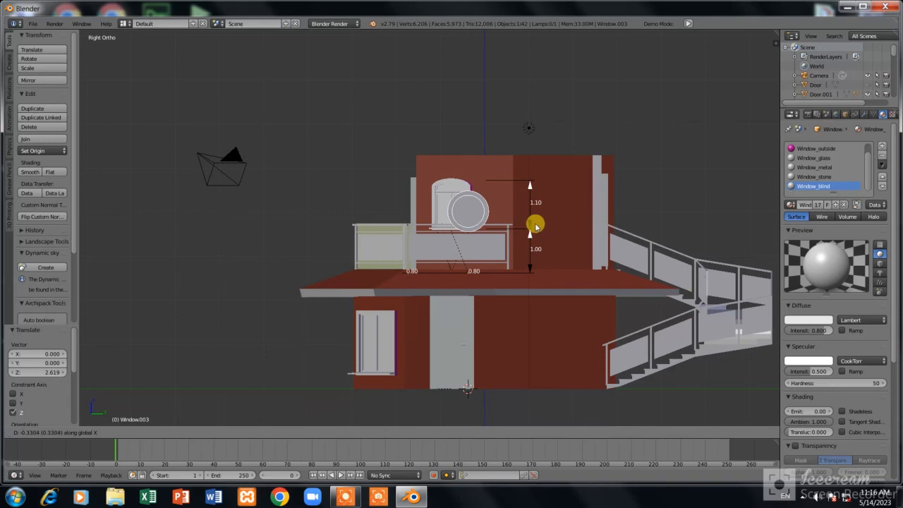
key("y")
left_click(557, 215)
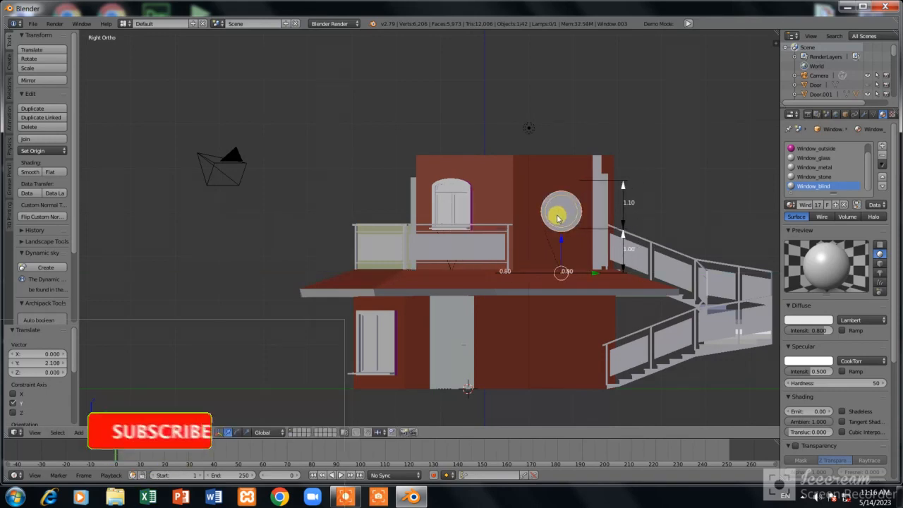
middle_click_drag(557, 215, 586, 220)
scroll(621, 215, "up", 3)
scroll(658, 218, "down", 2)
middle_click_drag(641, 214, 652, 220)
scroll(651, 219, "up", 5)
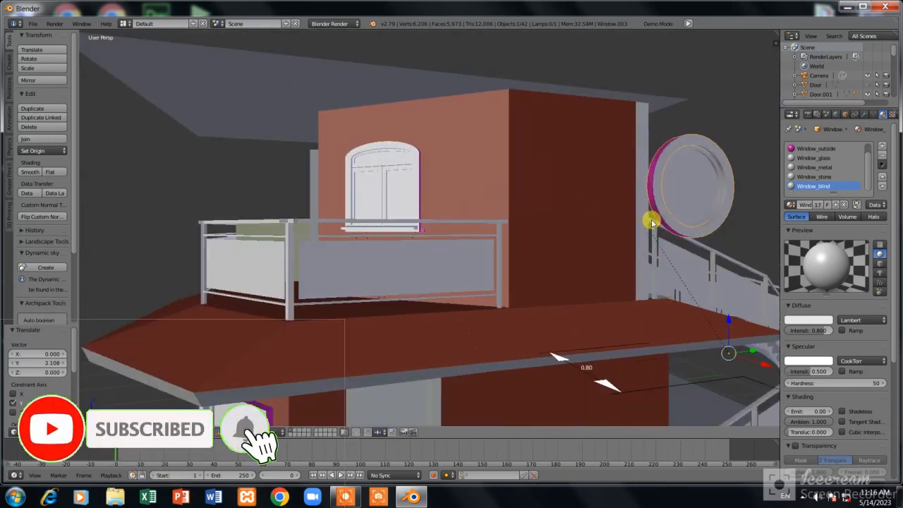
scroll(644, 237, "down", 3)
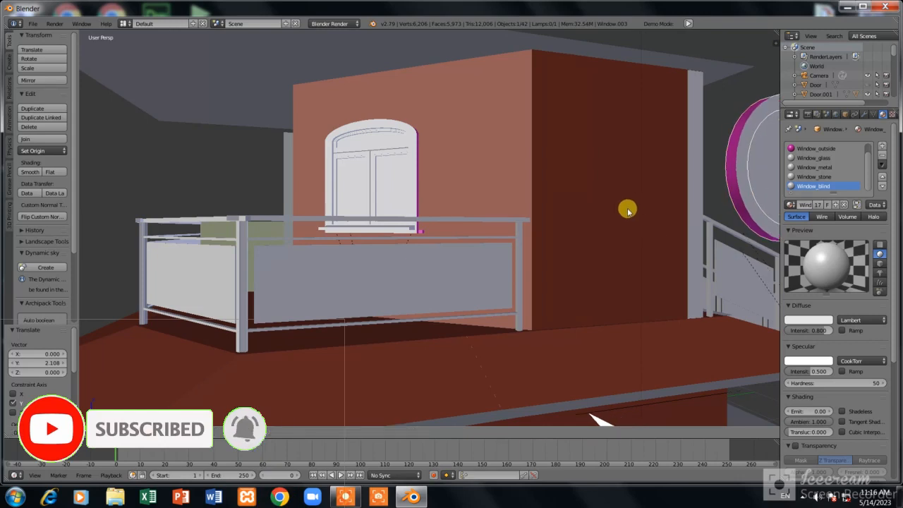
key("g")
key("x")
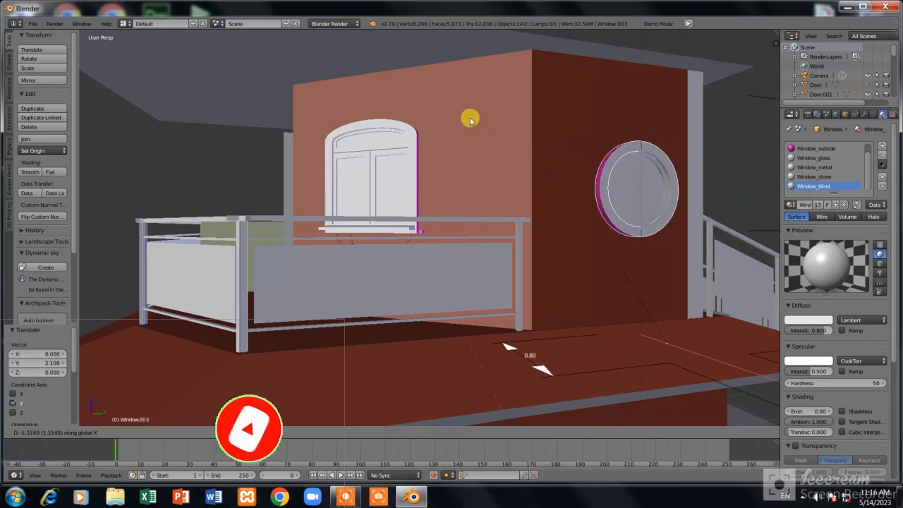
left_click(518, 146)
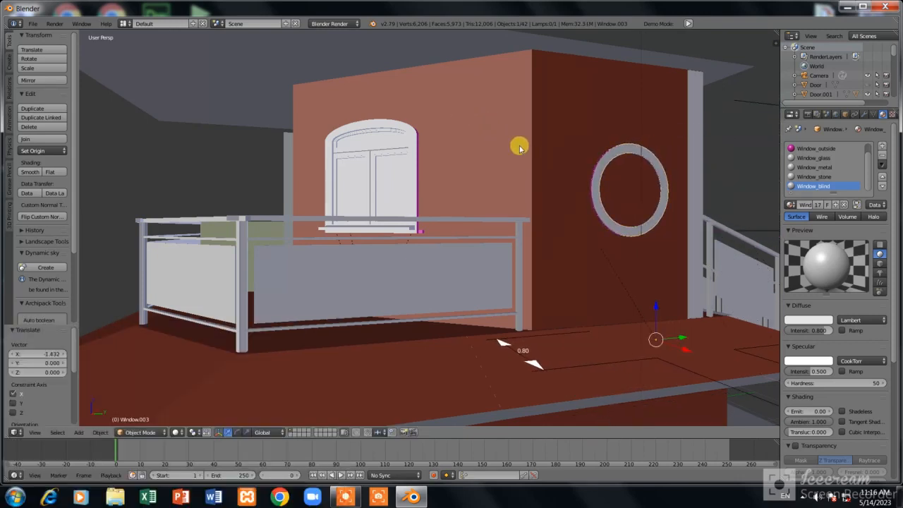
Raise the circle window slightly higher in the upper storey's side wall.
right_click(561, 130)
key("Tab")
key("Tab")
right_click(598, 170)
key("g")
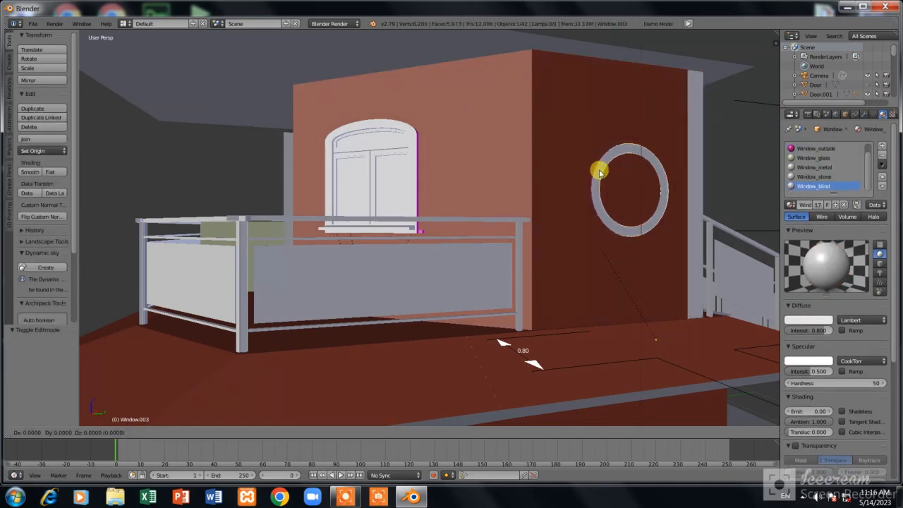
left_click(609, 129)
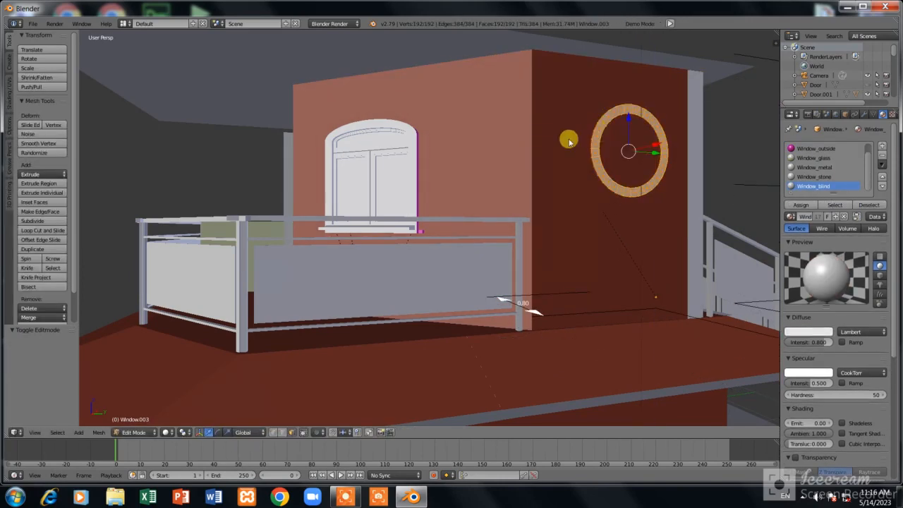
Knife-cut a roughly circular outline into the upper side wall along the ring of the circle window.
right_click(561, 138)
key("Tab")
key("KP_6")
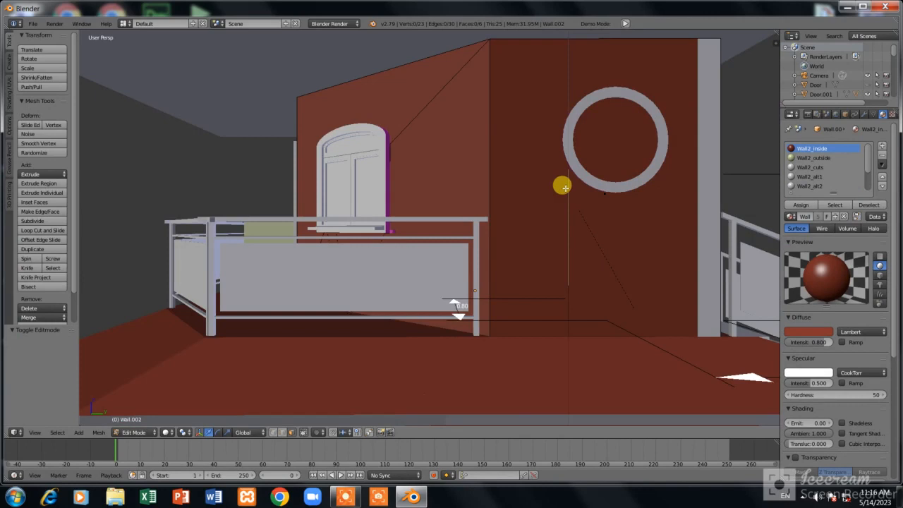
left_click(32, 269)
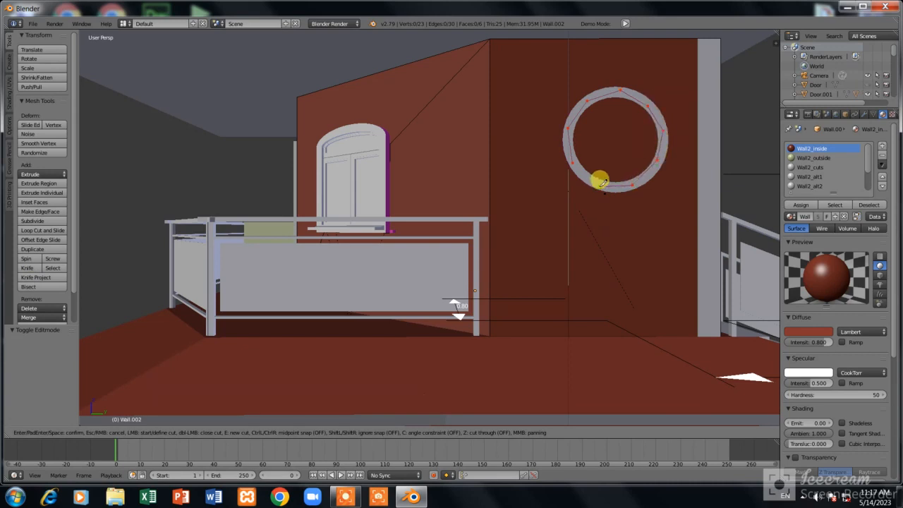
key("Return")
Delete the wall face inside the circular cut to open the wall behind the circle window.
right_click(602, 135)
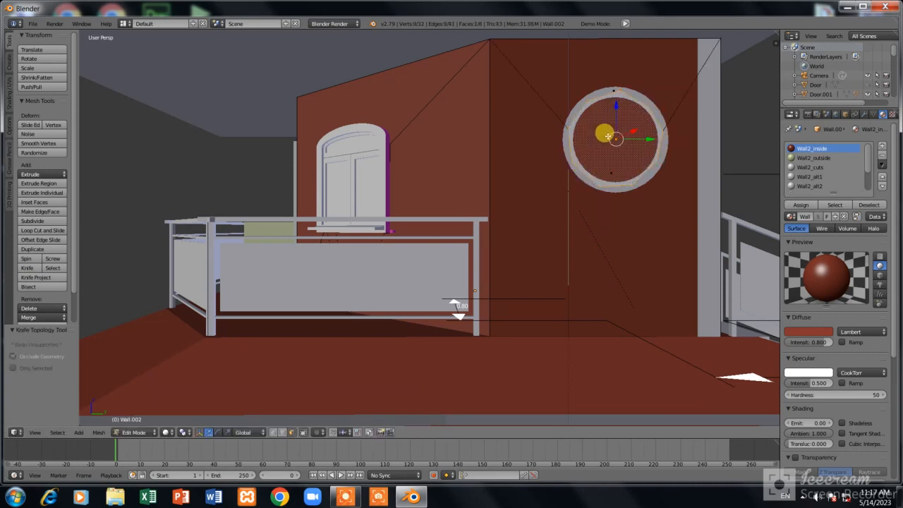
key("x")
left_click(607, 137)
key("Tab")
scroll(632, 190, "down", 2)
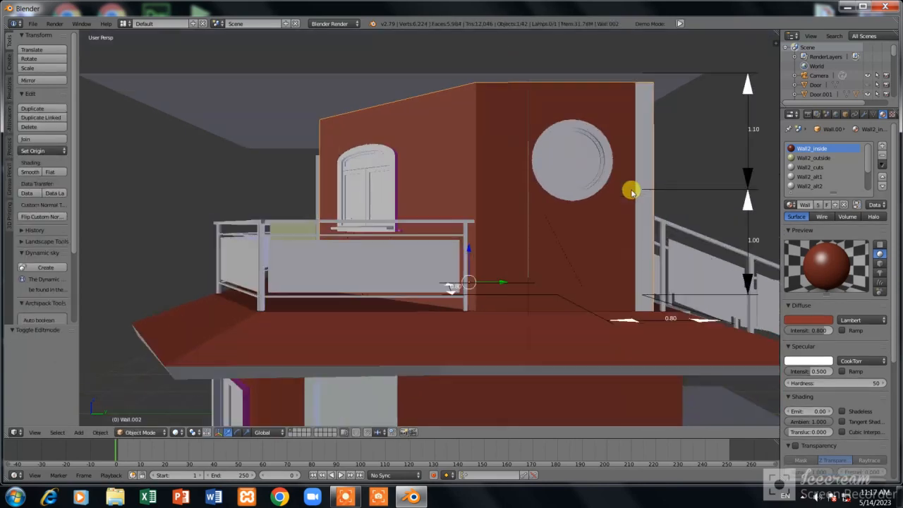
Examine the circle window in its opening together with the upper storey and balcony.
key("KP_4")
key("KP_4")
scroll(635, 181, "up", 2)
scroll(670, 206, "down", 1)
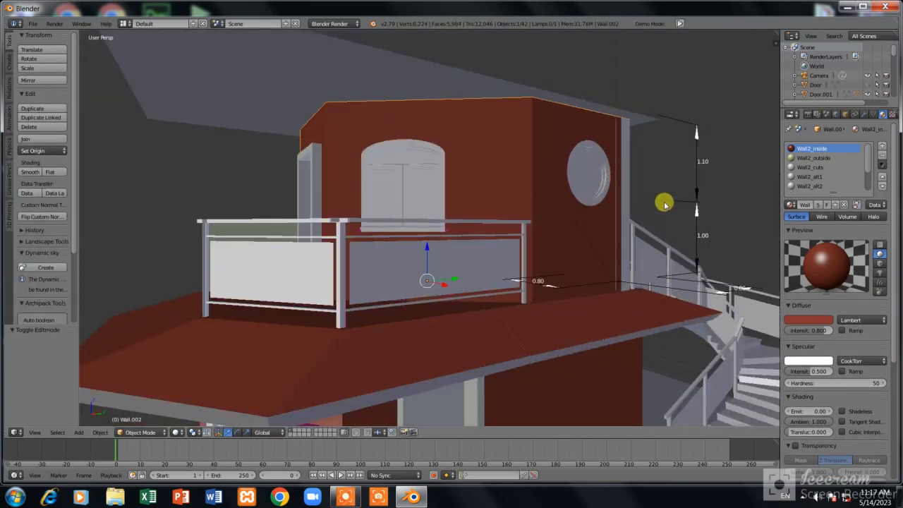
right_click(664, 203)
scroll(665, 202, "down", 2)
scroll(656, 181, "down", 1)
scroll(656, 187, "up", 2)
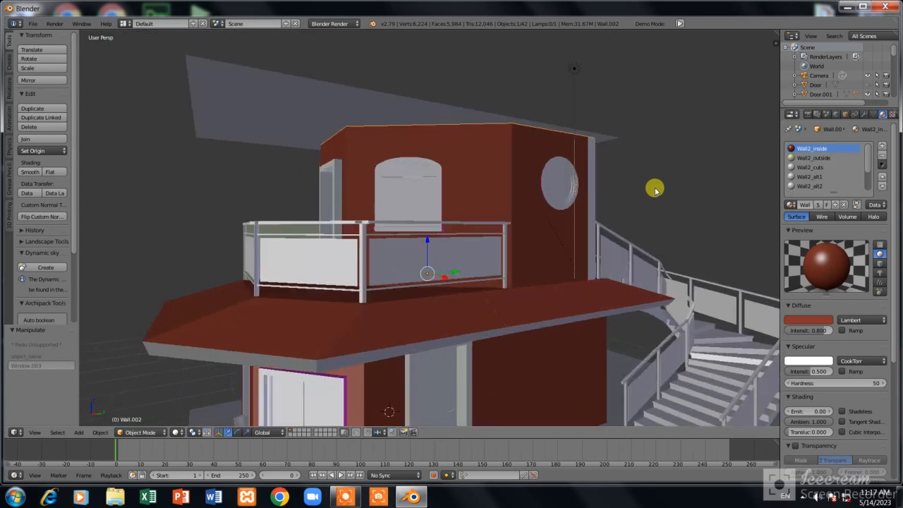
scroll(609, 212, "up", 1)
scroll(604, 221, "down", 1)
Add an Archipack 240x210 rail 3 window and move it 4.799 along X, clear of the house.
key("shift+a")
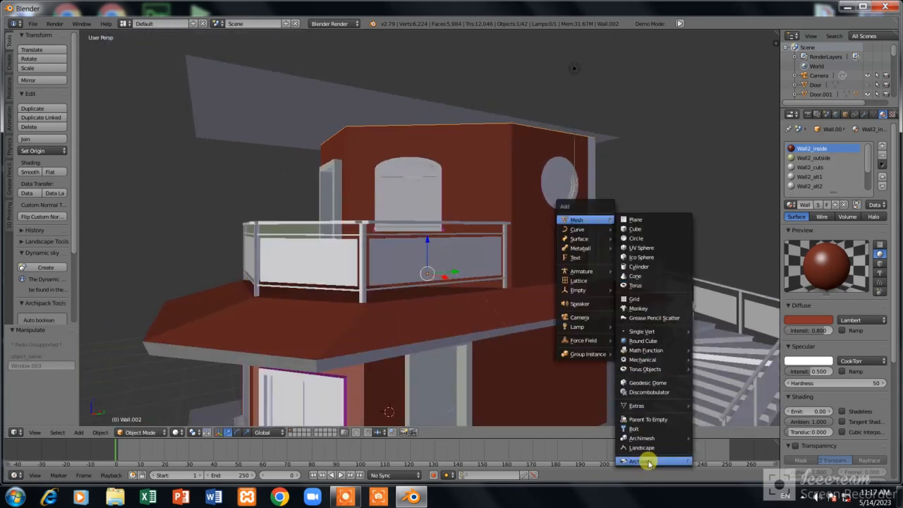
mouse_move(651, 460)
left_click(718, 413)
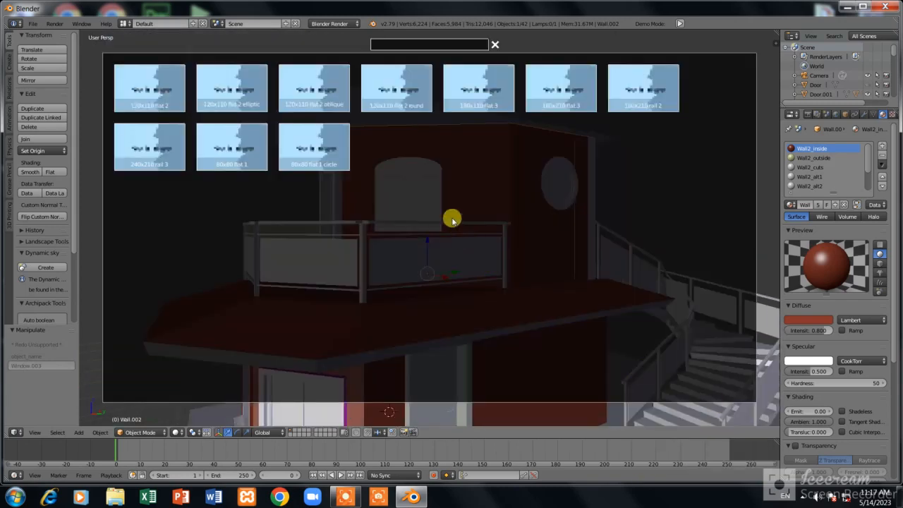
left_click(162, 157)
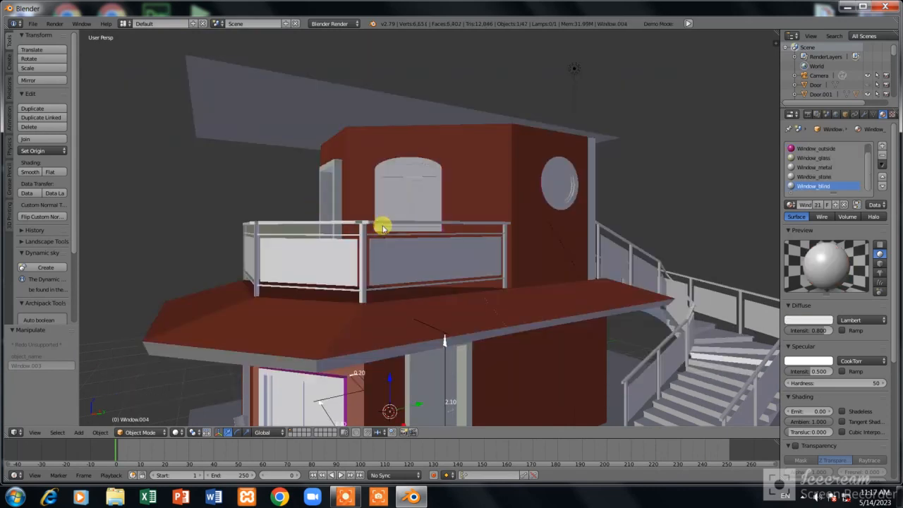
scroll(417, 282, "down", 3)
key("g")
key("x")
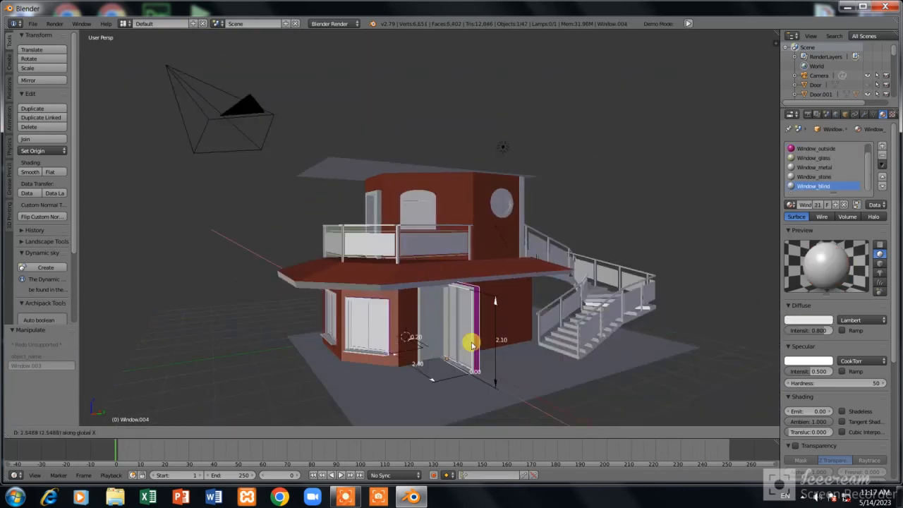
Rotate the rail window 90° about Z and reduce its height to 1.38.
type("90")
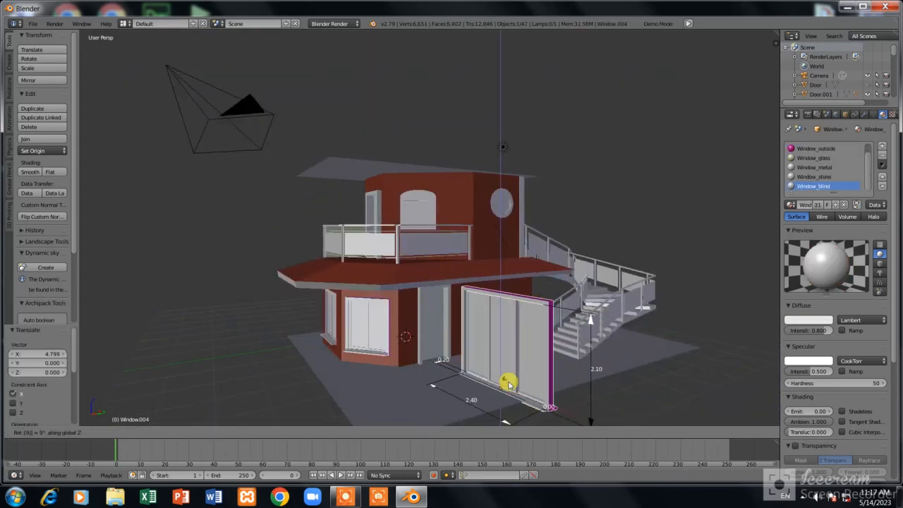
key("Return")
scroll(538, 371, "down", 2)
key("KP_1")
scroll(429, 344, "up", 3)
key("KP_3")
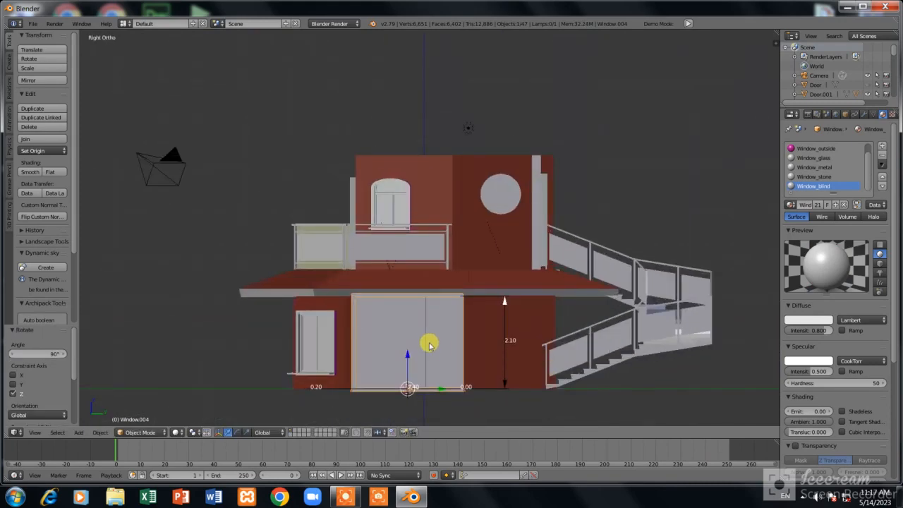
left_click_drag(505, 302, 503, 329)
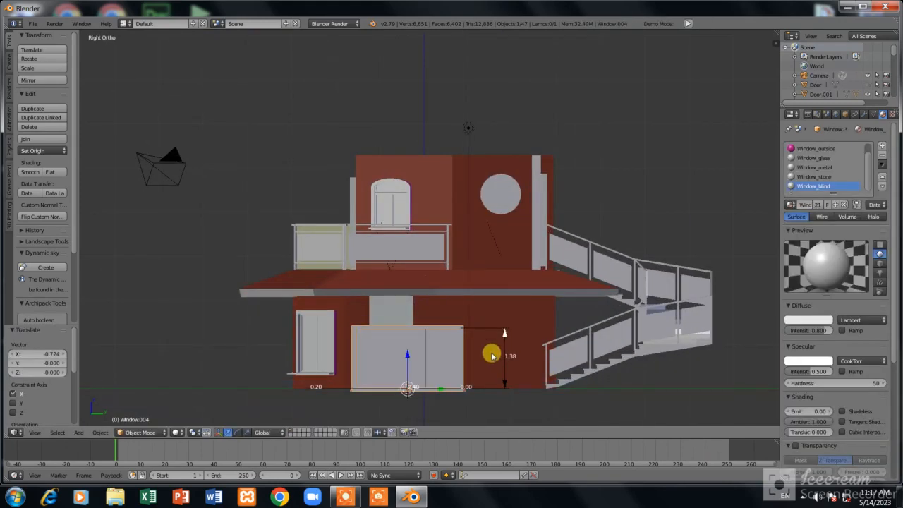
Move the rail window 1.775 along its local X, beside the door, and raise it 0.355 along Z.
scroll(492, 355, "down", 2)
scroll(486, 363, "up", 2, "shift")
scroll(486, 363, "down", 4, "shift")
scroll(484, 362, "up", 7)
scroll(484, 362, "down", 2, "shift")
key("g")
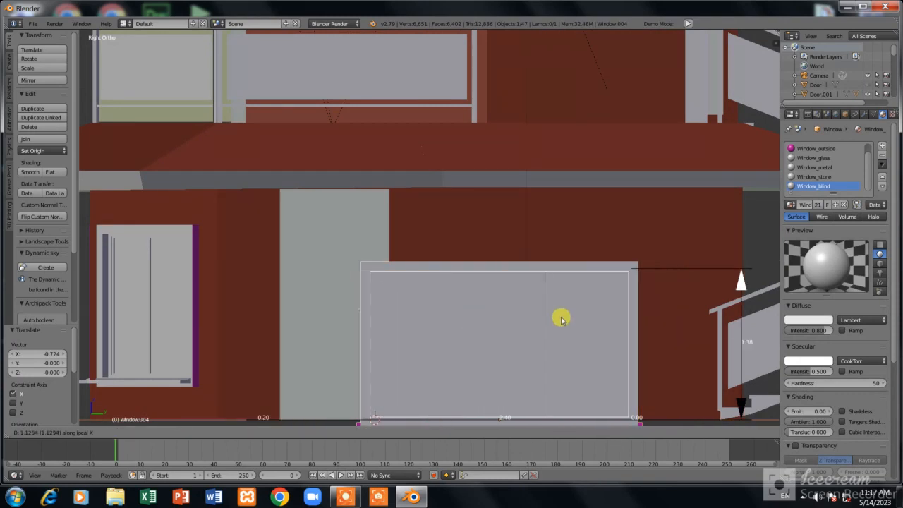
left_click(613, 311)
key("g")
key("z")
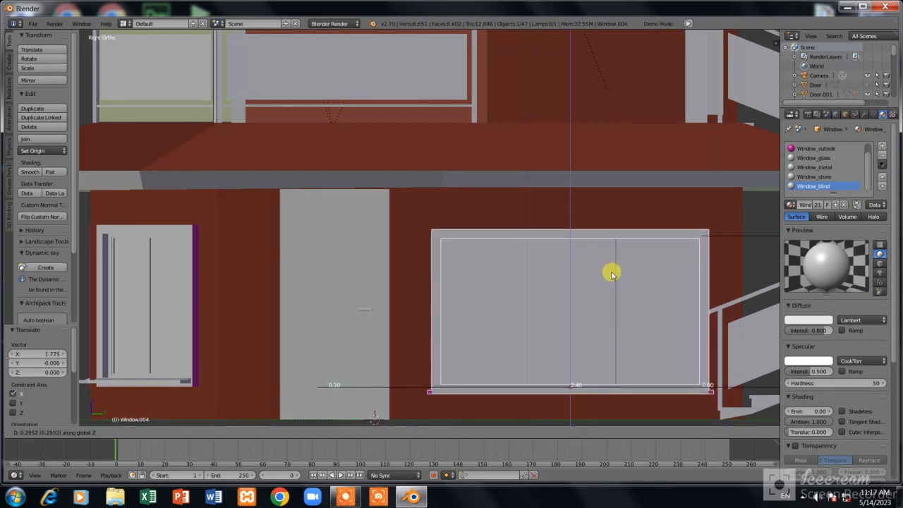
left_click(607, 274)
Move the rail window along X until it sits in the lower side wall between the door and the stairs.
middle_click_drag(606, 274, 613, 278)
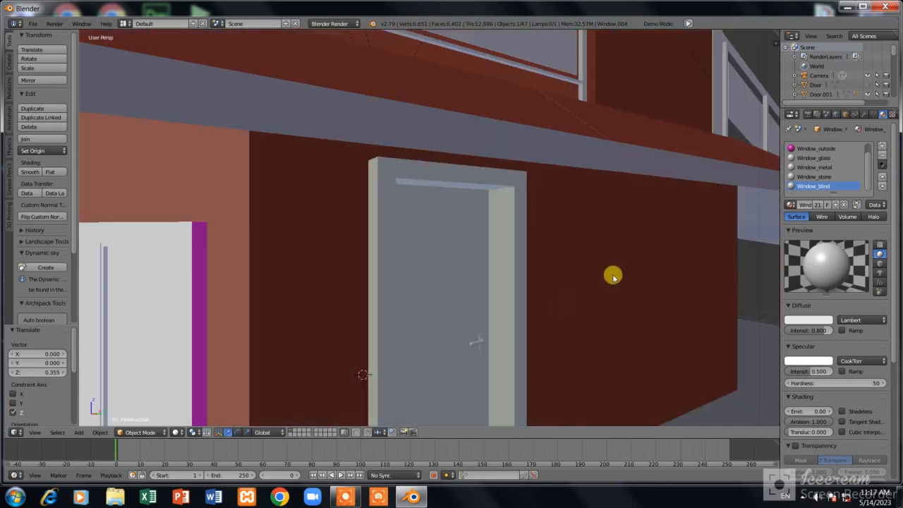
scroll(614, 277, "down", 7)
scroll(616, 277, "up", 4)
scroll(615, 276, "down", 3)
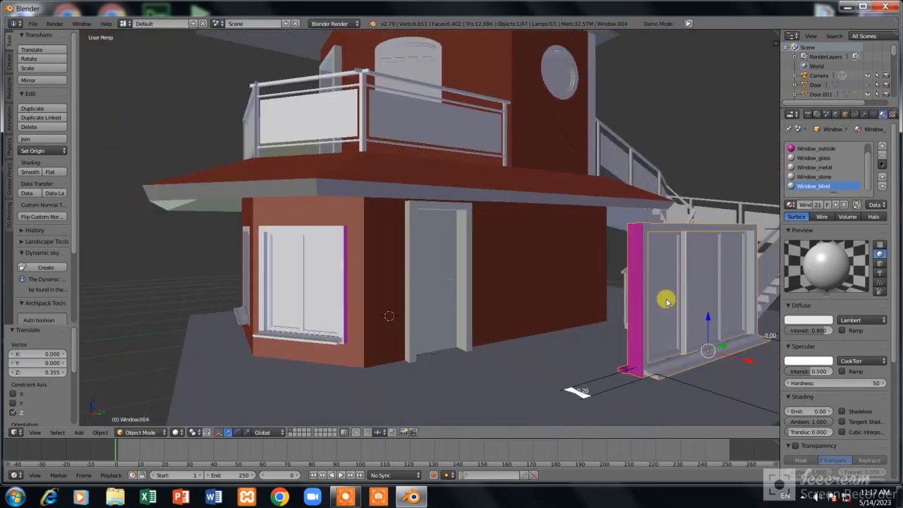
scroll(666, 298, "up", 2)
key("g")
key("x")
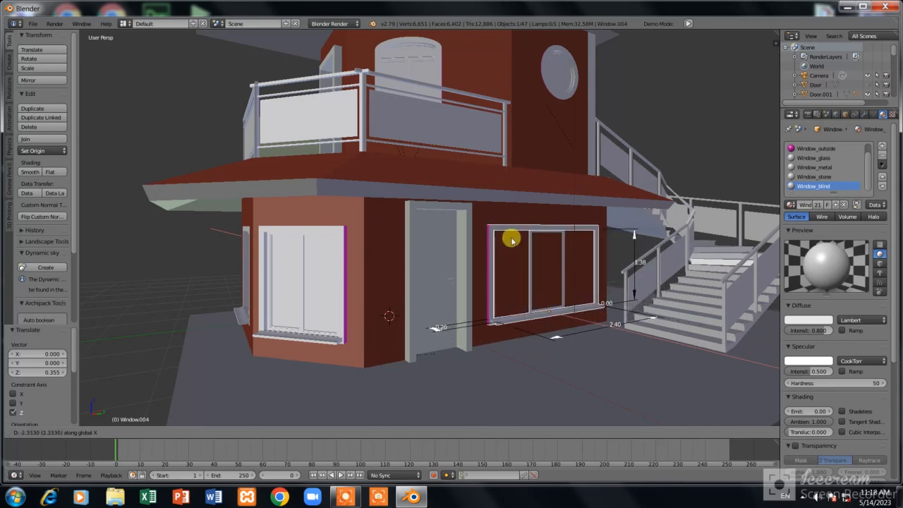
left_click(531, 244)
Knife-cut a rectangular outline into the lower side wall along the frame of the rail window.
right_click(494, 219)
key("Tab")
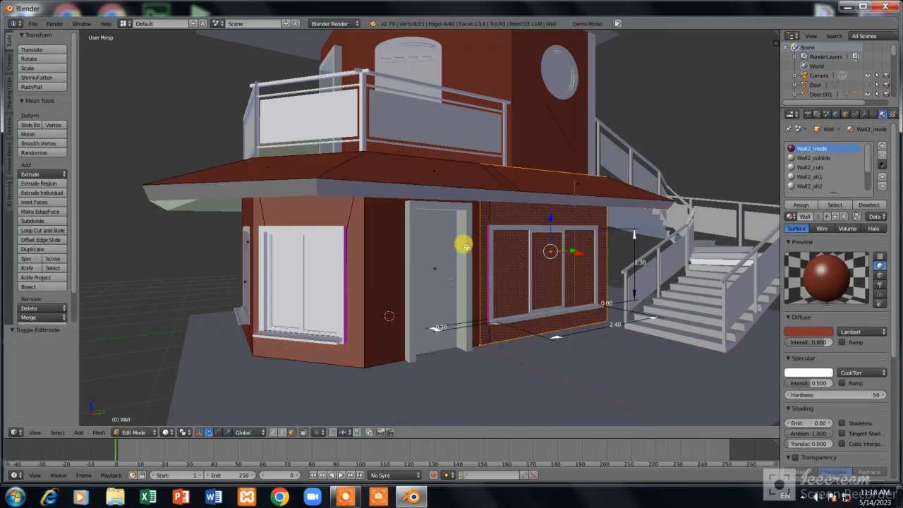
key("KP_3")
scroll(466, 252, "up", 3)
left_click(28, 269)
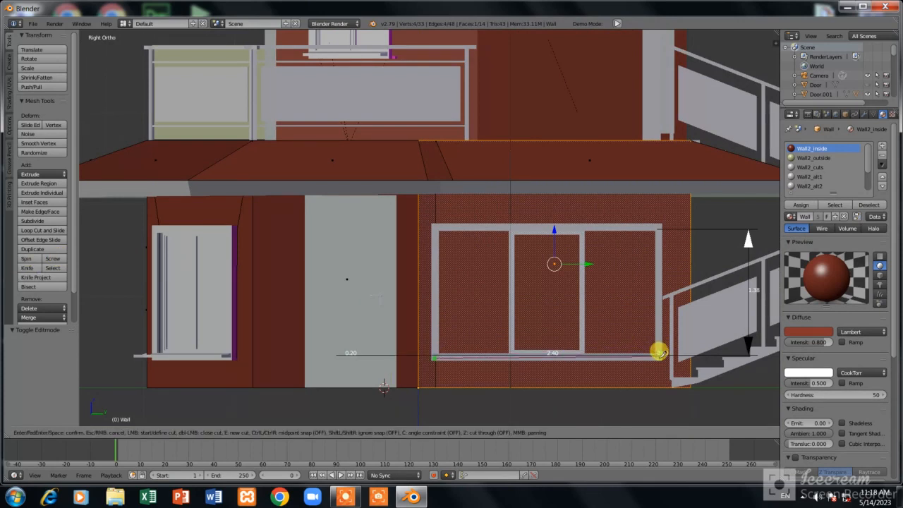
left_click(435, 226)
left_click(435, 356)
key("Return")
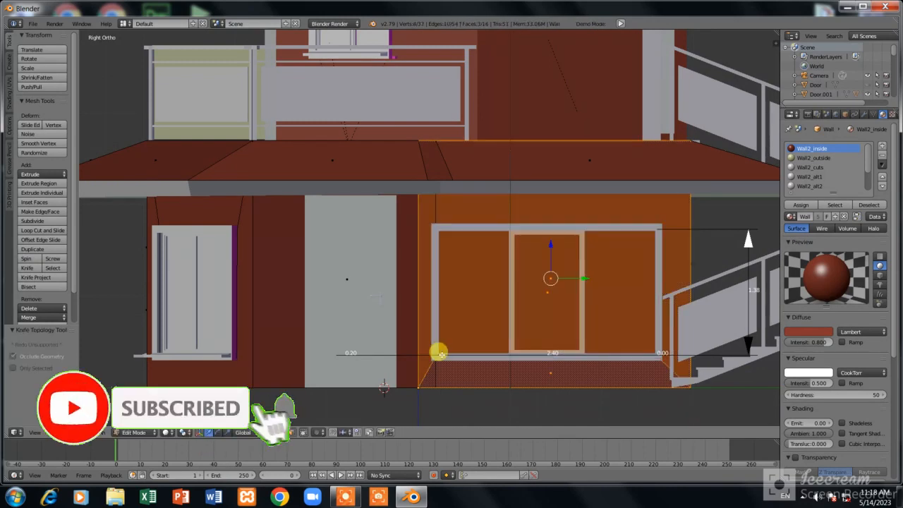
Delete the wall face inside the rectangular cut to open the wall behind the rail window.
right_click(501, 315)
key("x")
left_click(502, 315)
key("Tab")
scroll(511, 283, "down", 2)
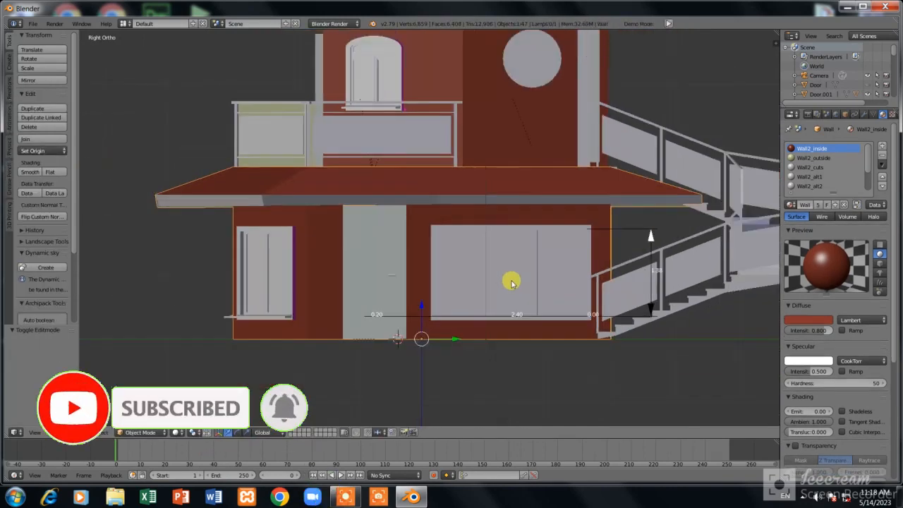
Try rotating the window panel that sticks through the rear wall of the lower storey.
middle_click_drag(512, 283, 442, 305)
middle_click_drag(395, 285, 393, 264)
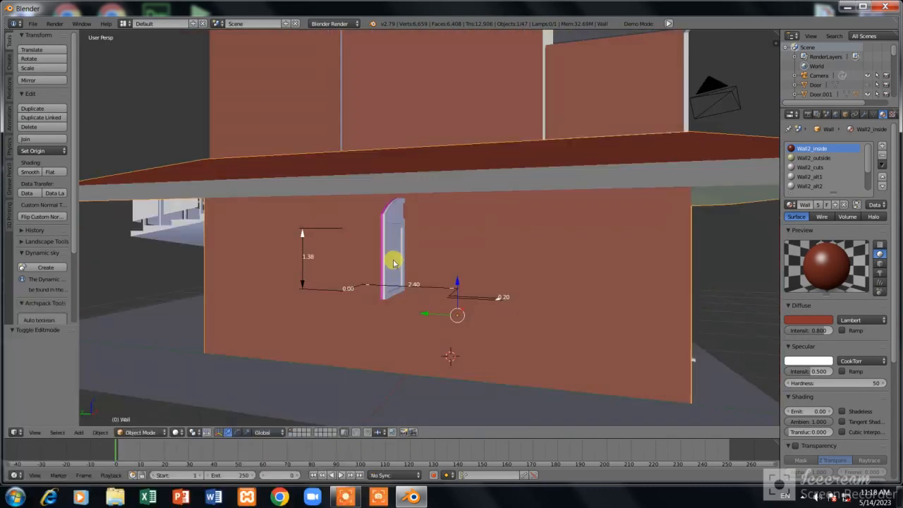
right_click(383, 254)
key("r")
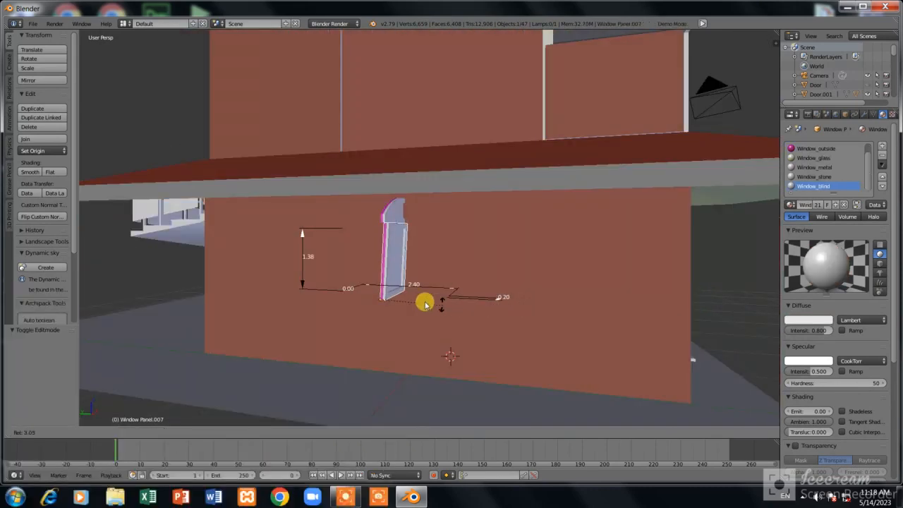
left_click(494, 313)
Try deleting the window parts sticking through the lower rear wall and undo the deletion.
right_click(412, 250)
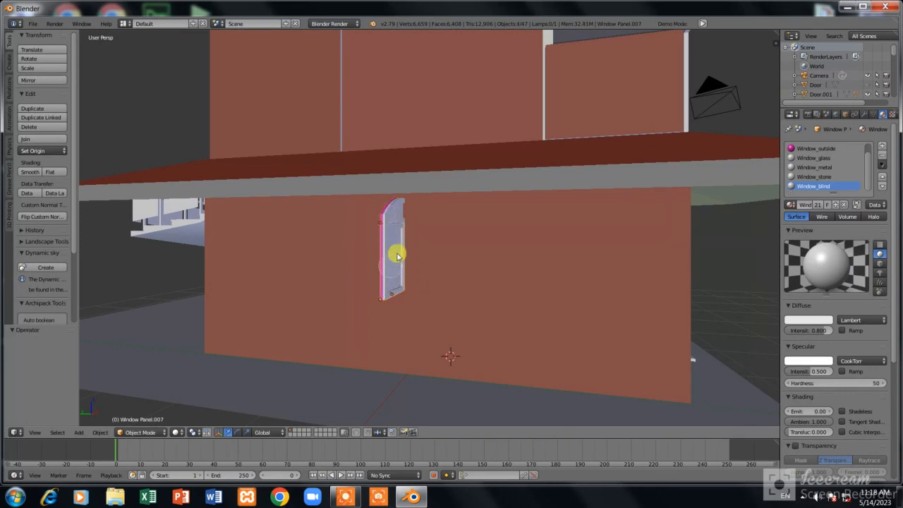
key("x")
left_click(393, 247)
scroll(384, 282, "down", 5)
scroll(387, 279, "up", 6)
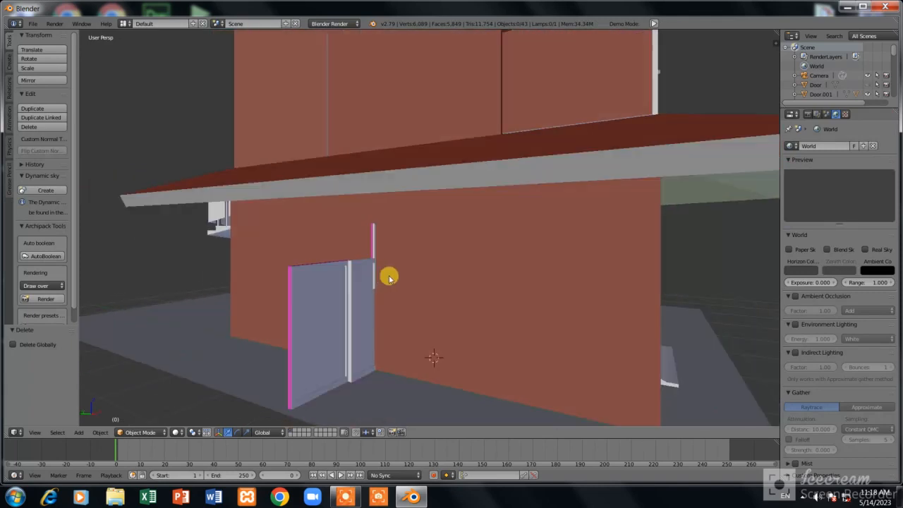
key("KP_6")
key("KP_6")
key("KP_6")
key("KP_6")
key("KP_6")
key("KP_6")
key("KP_6")
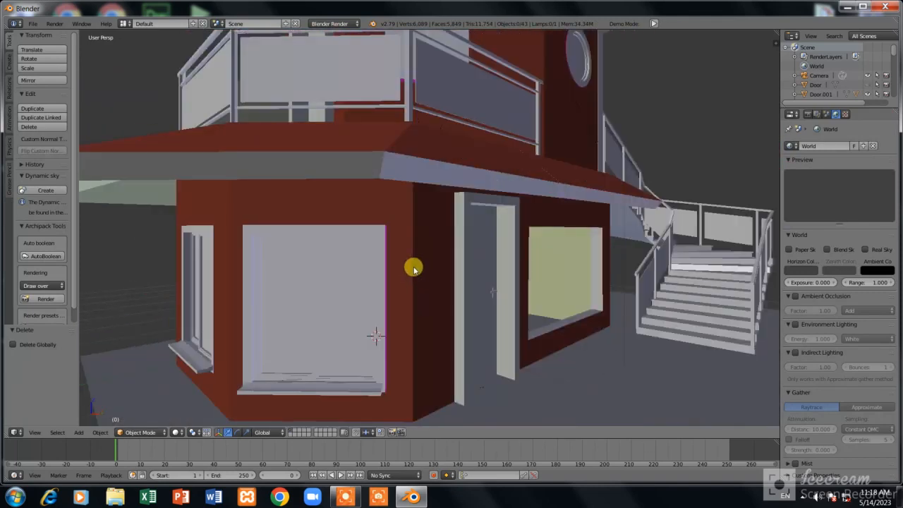
key("ctrl+z")
Deselect everything and examine the window sticking through the lower rear wall from behind the house.
right_click(424, 300)
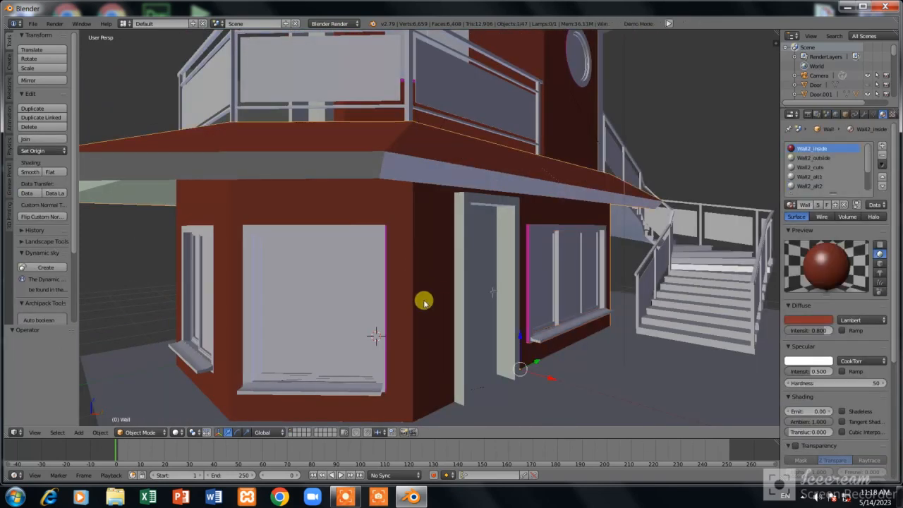
key("a")
key("KP_4")
key("KP_4")
key("KP_4")
key("KP_4")
key("KP_4")
key("KP_4")
key("KP_4")
key("KP_4")
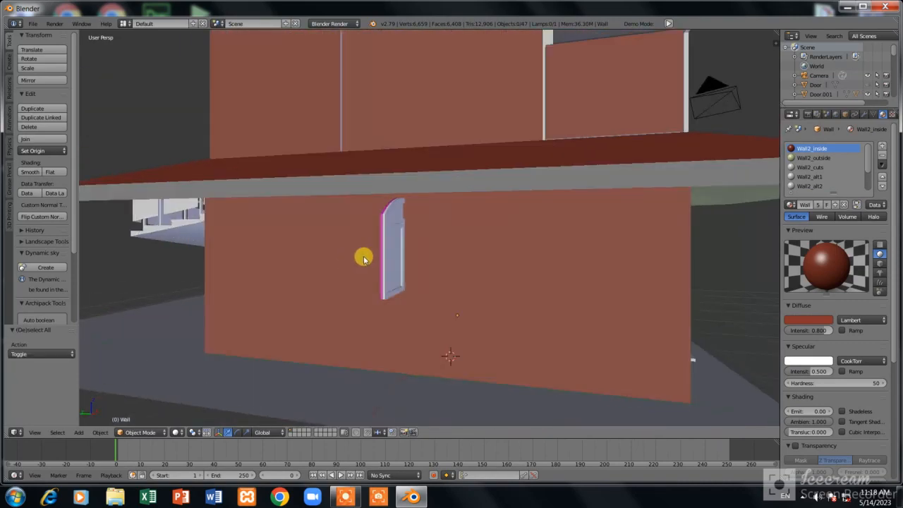